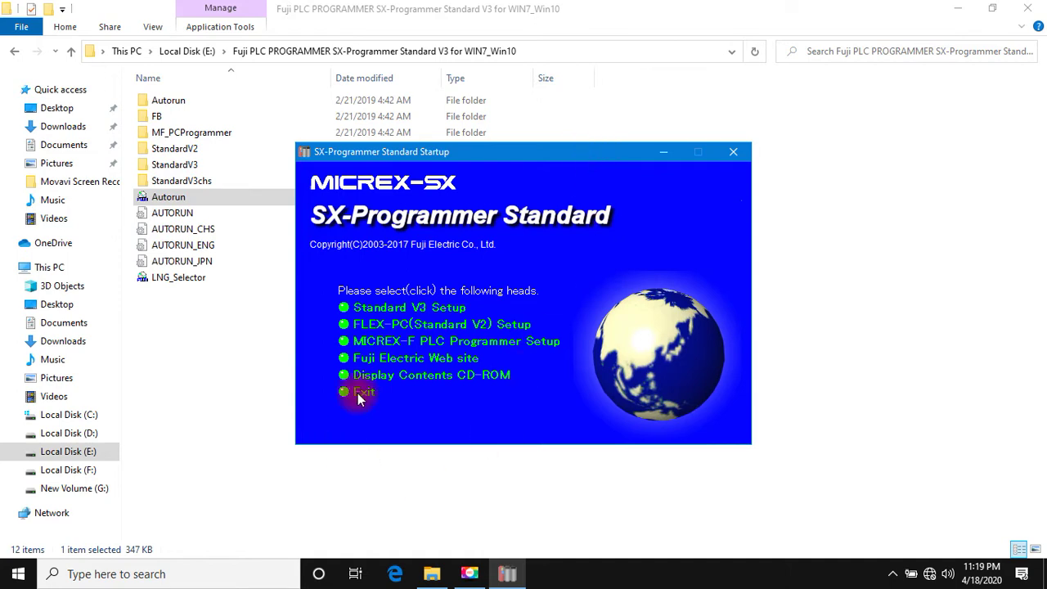
- Start the Standard V3 installation, accepting the license agreement and keeping the default destination folder
left_click(436, 310)
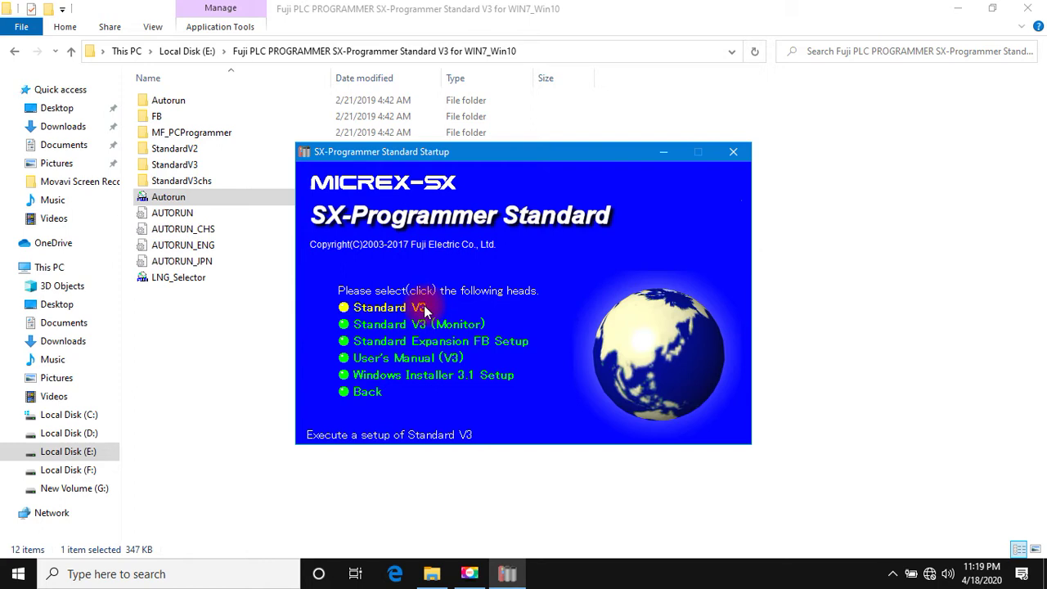
left_click(424, 310)
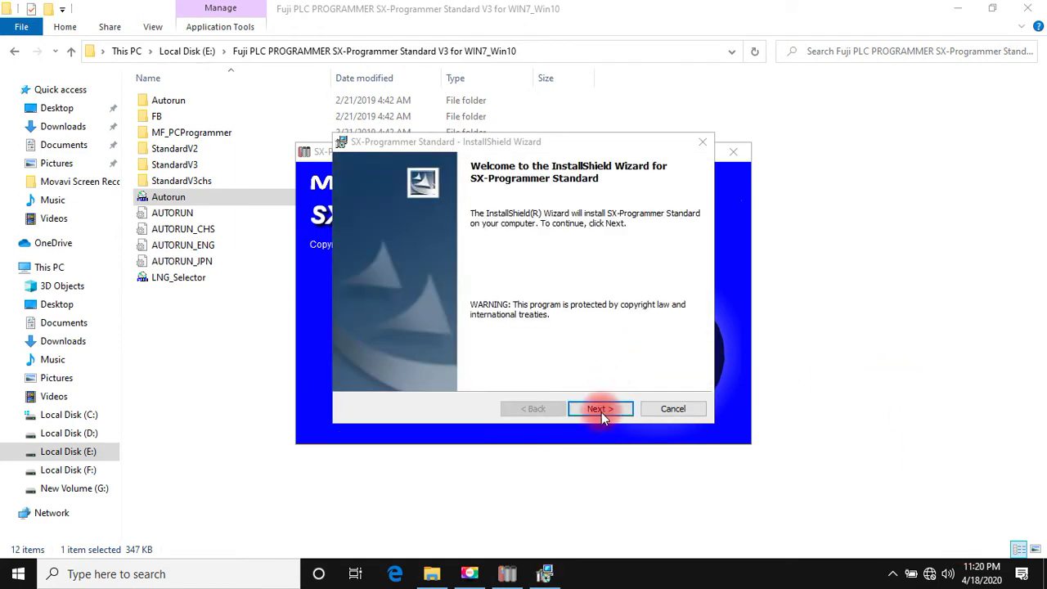
left_click(600, 409)
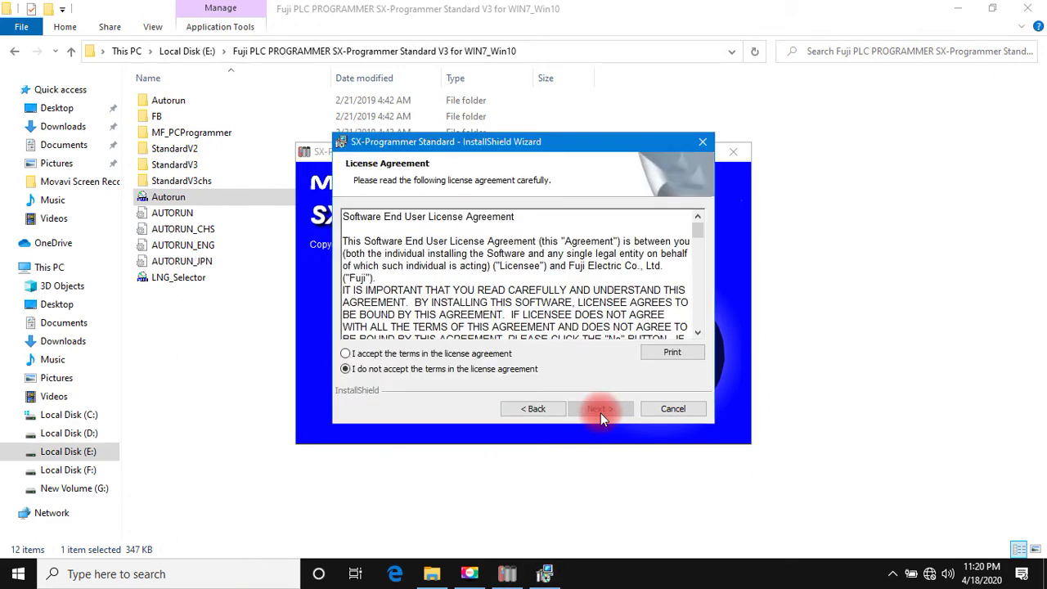
left_click(422, 352)
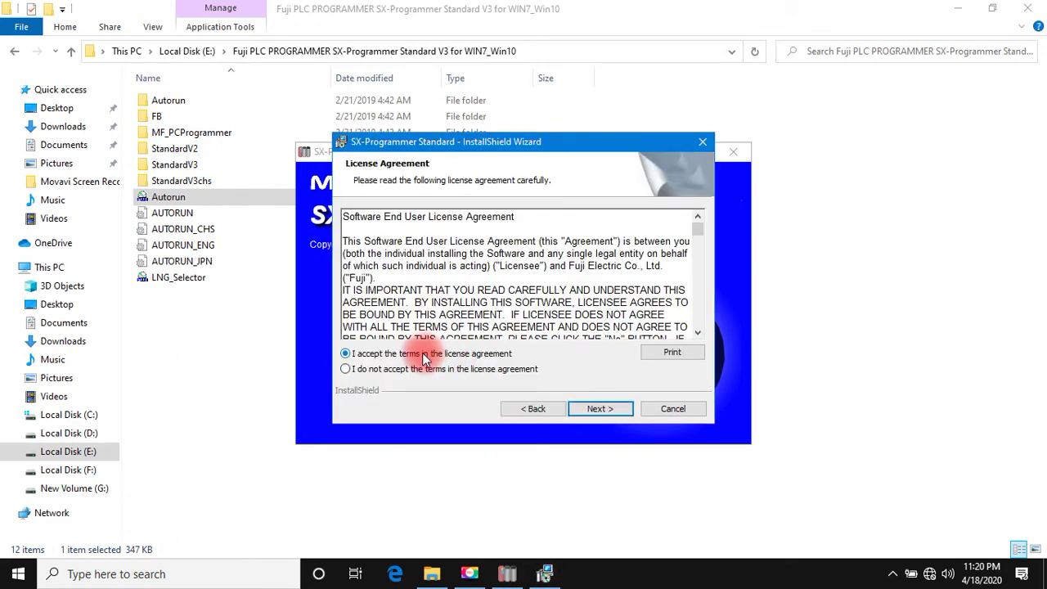
left_click(597, 409)
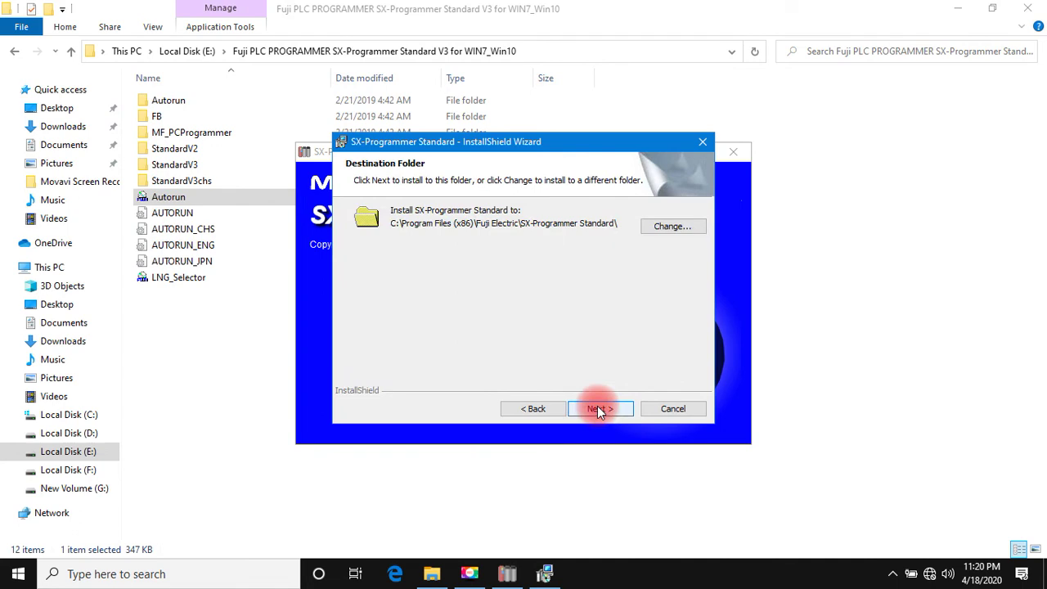
left_click(597, 409)
left_click(597, 409)
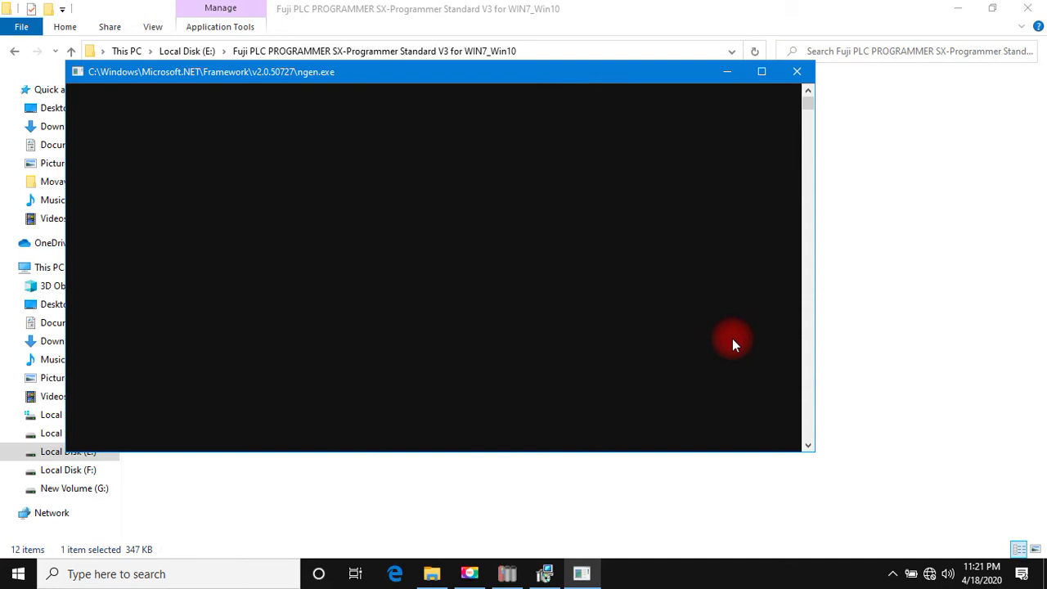
- Bring the SX-Programmer Standard installer to the front and finish its wizard once installation completes
left_click(544, 572)
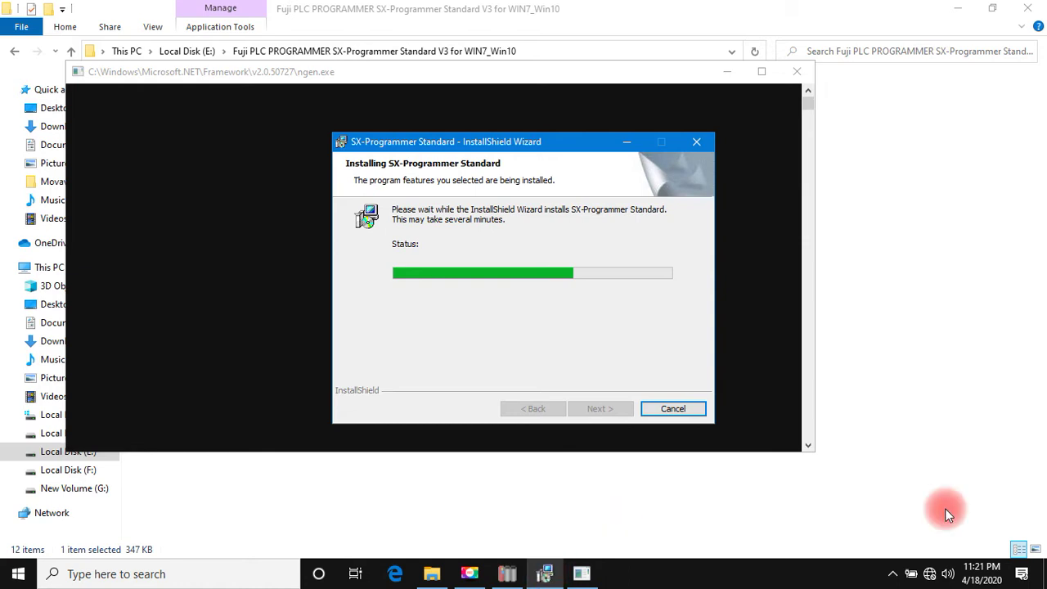
key("F9")
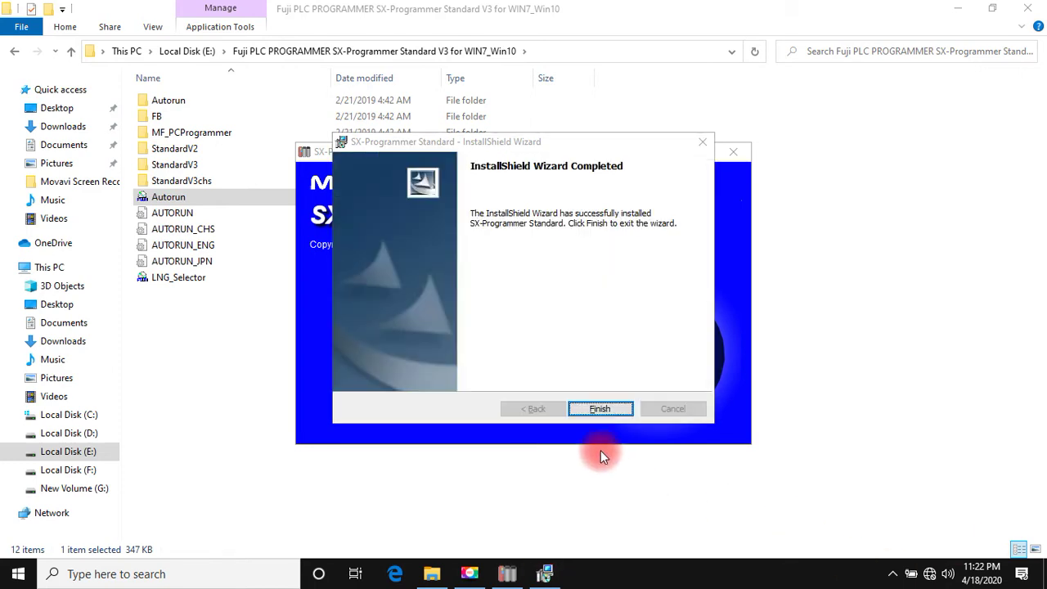
left_click(604, 407)
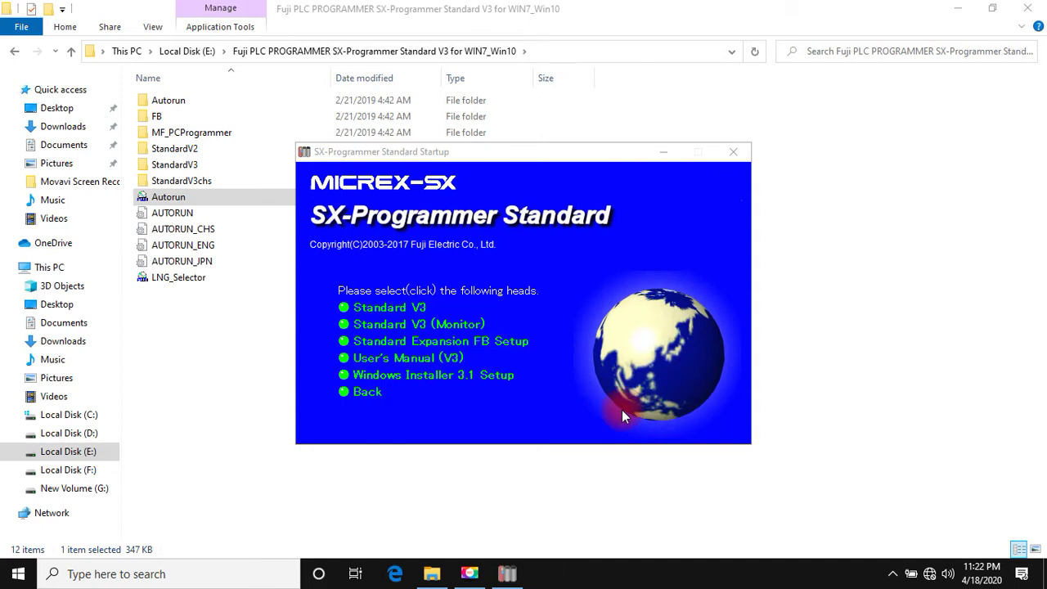
- Install Standard V3 (Monitor), accepting the license agreement and default settings, and finish its wizard
left_click(472, 326)
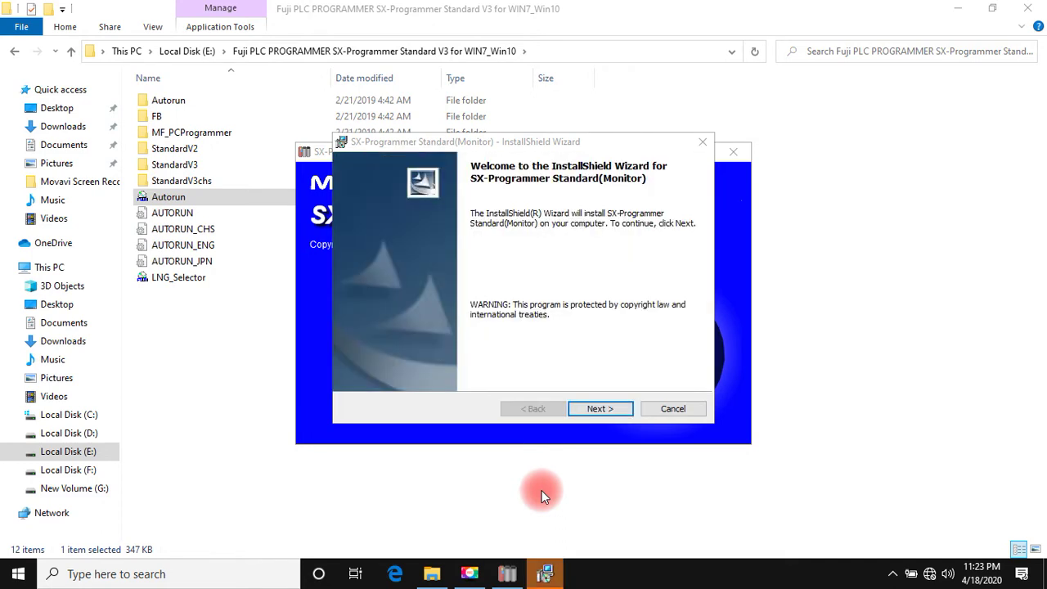
left_click(594, 409)
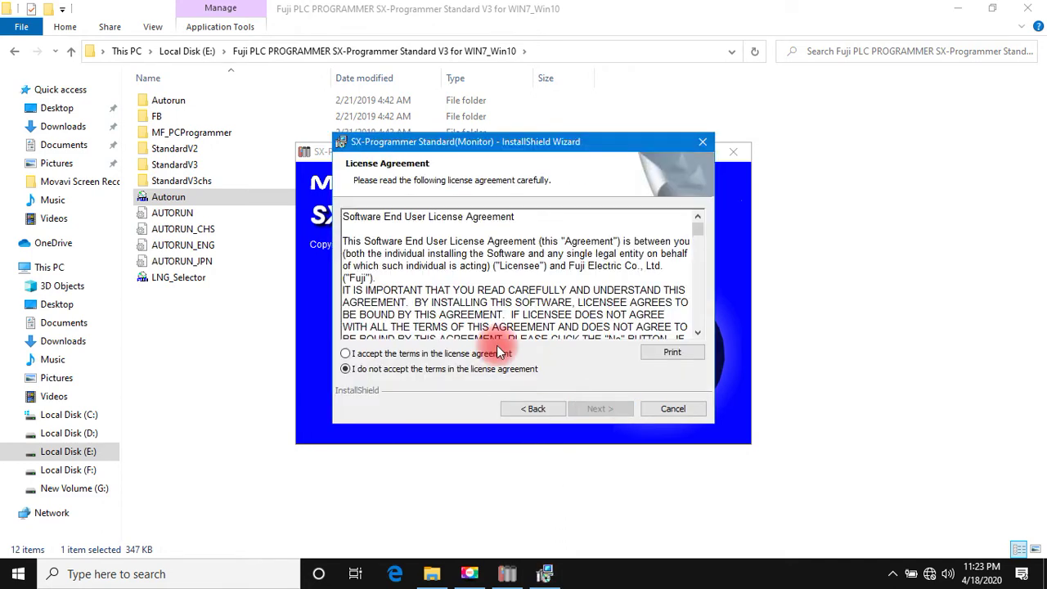
left_click(481, 354)
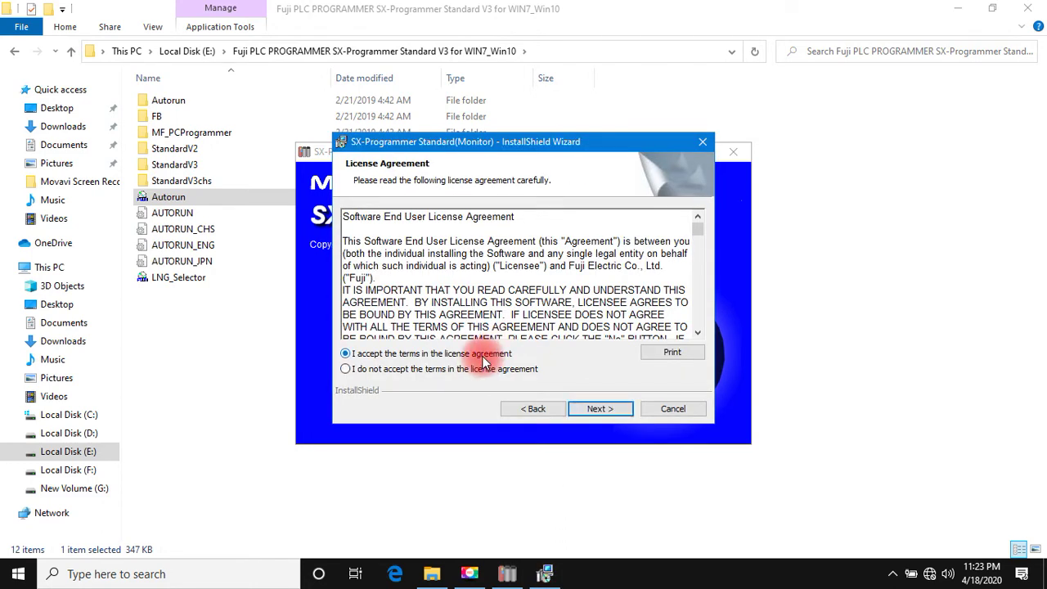
left_click(624, 410)
left_click(624, 410)
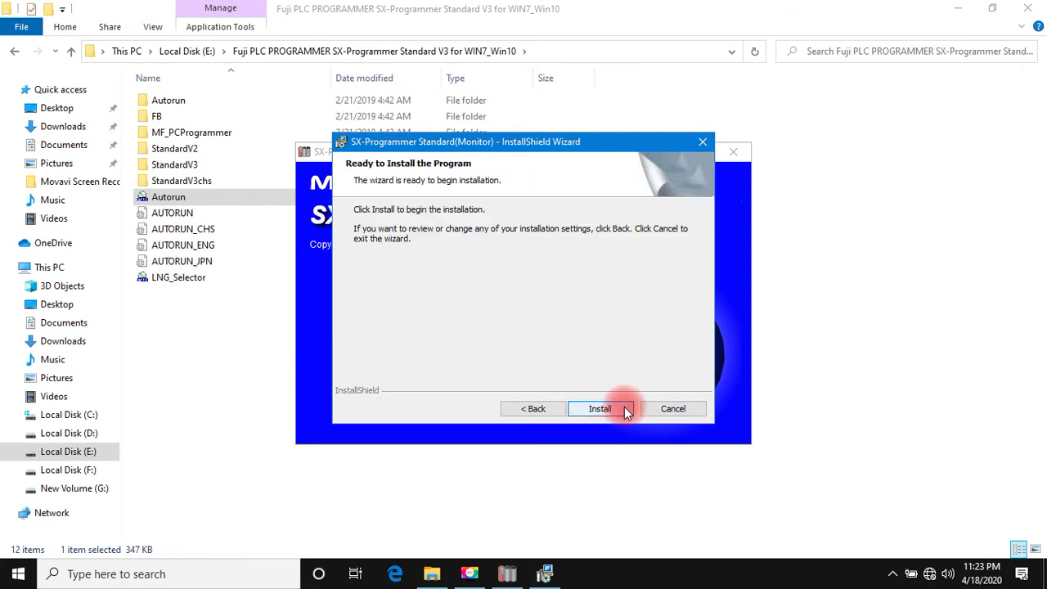
left_click(625, 409)
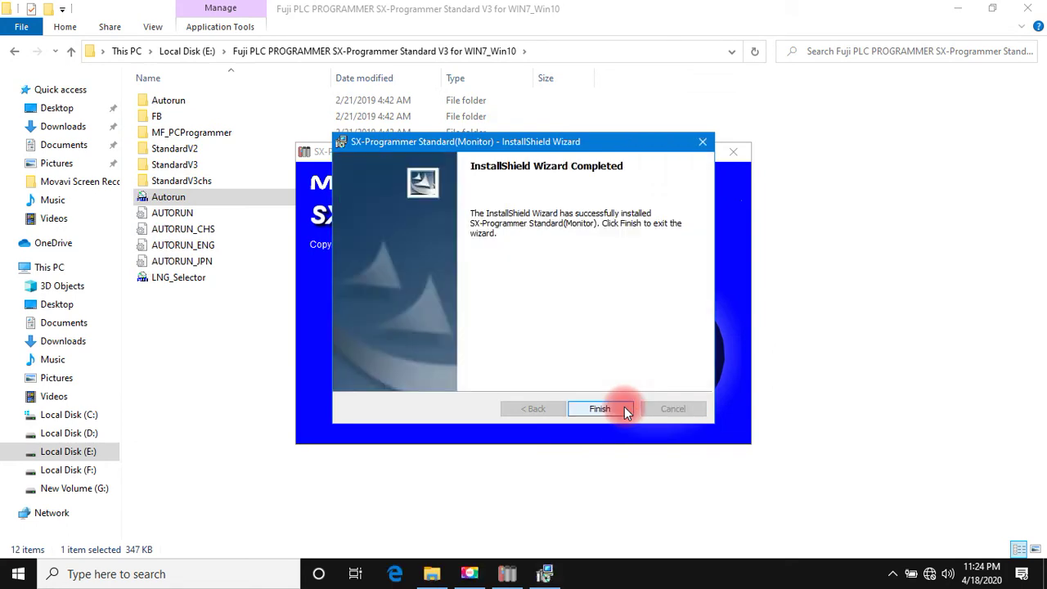
left_click(624, 408)
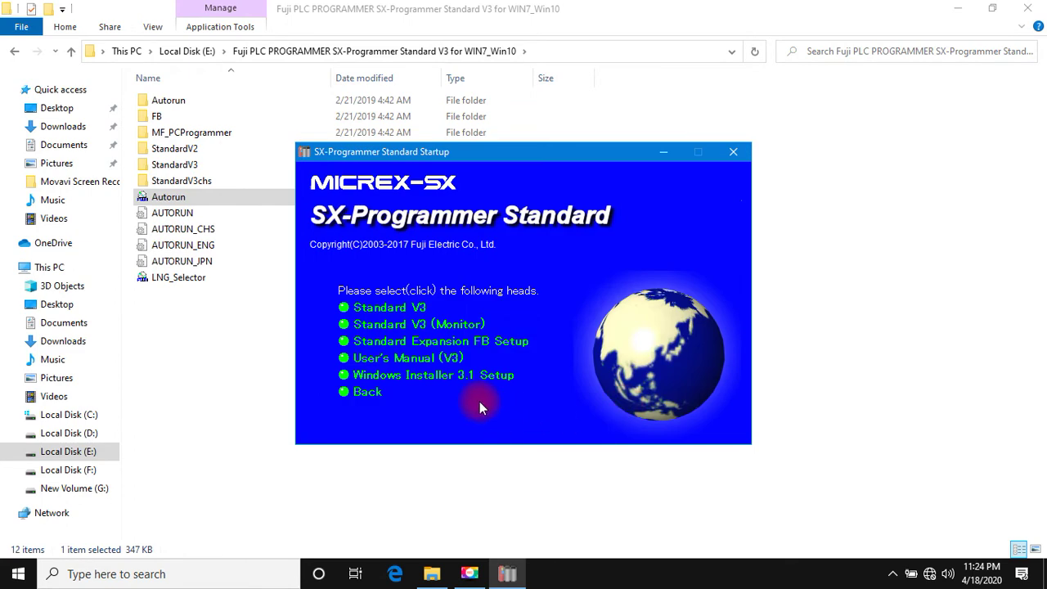
- Exit the SX-Programmer Standard startup launcher and close the installation folder window
left_click(366, 393)
left_click(367, 393)
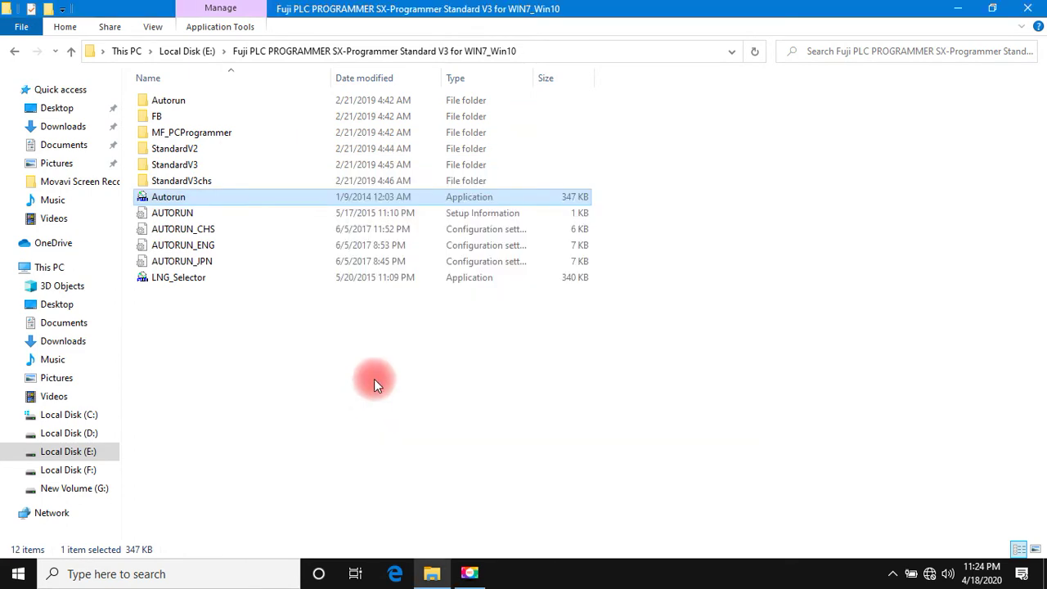
left_click(1028, 12)
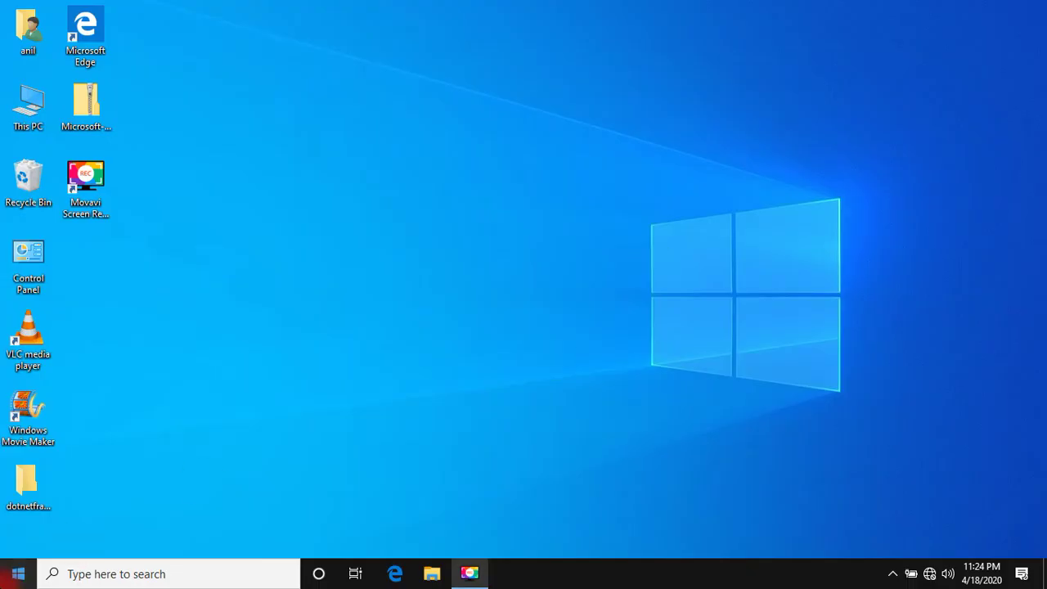
- Launch SX-Programmer Standard as administrator and maximize its window
left_click(16, 573)
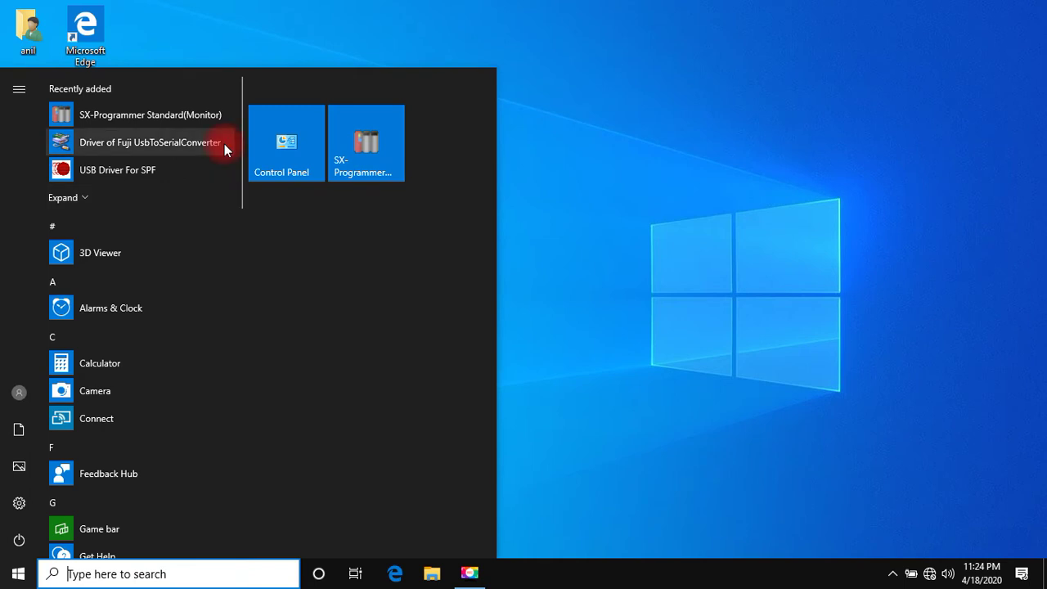
right_click(372, 178)
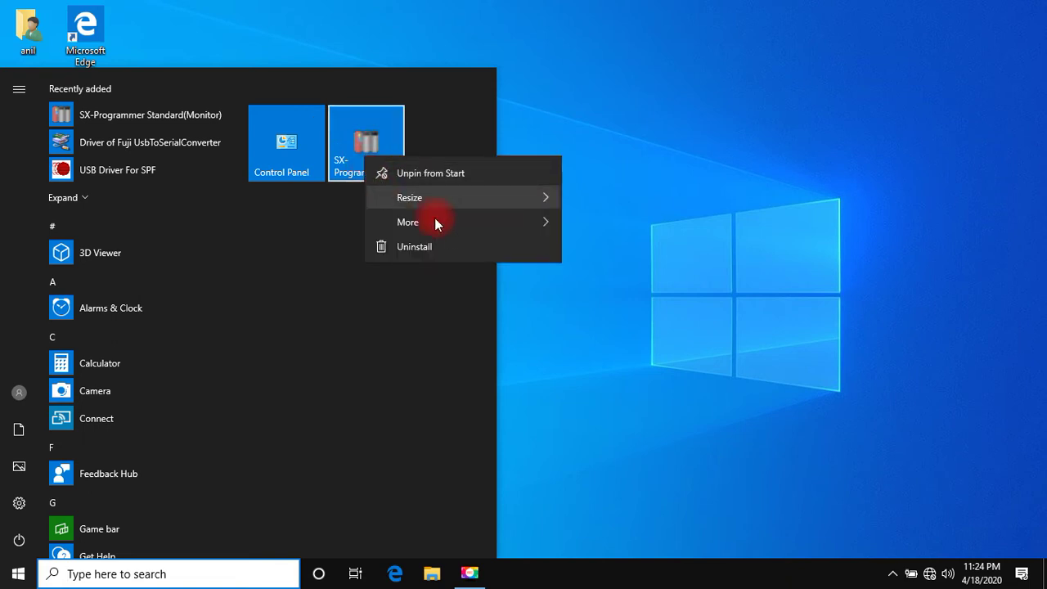
mouse_move(477, 222)
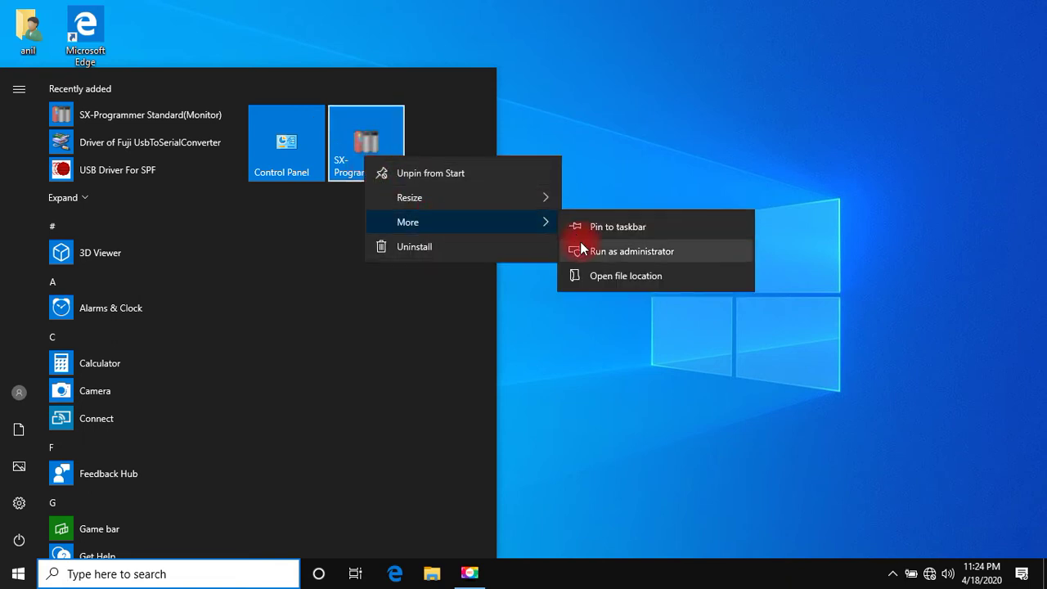
left_click(666, 251)
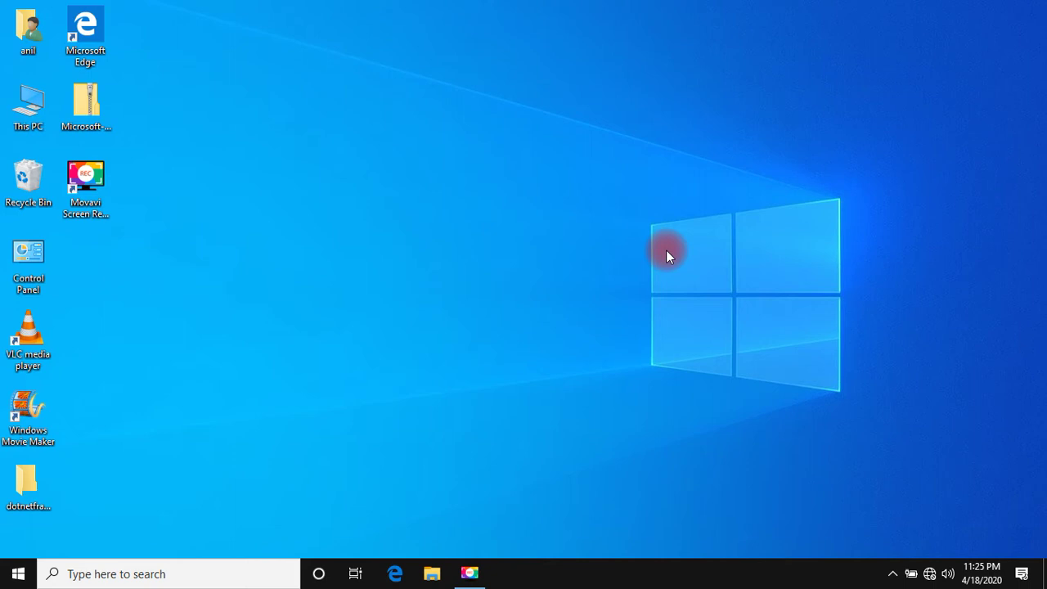
key("F9")
key("F9")
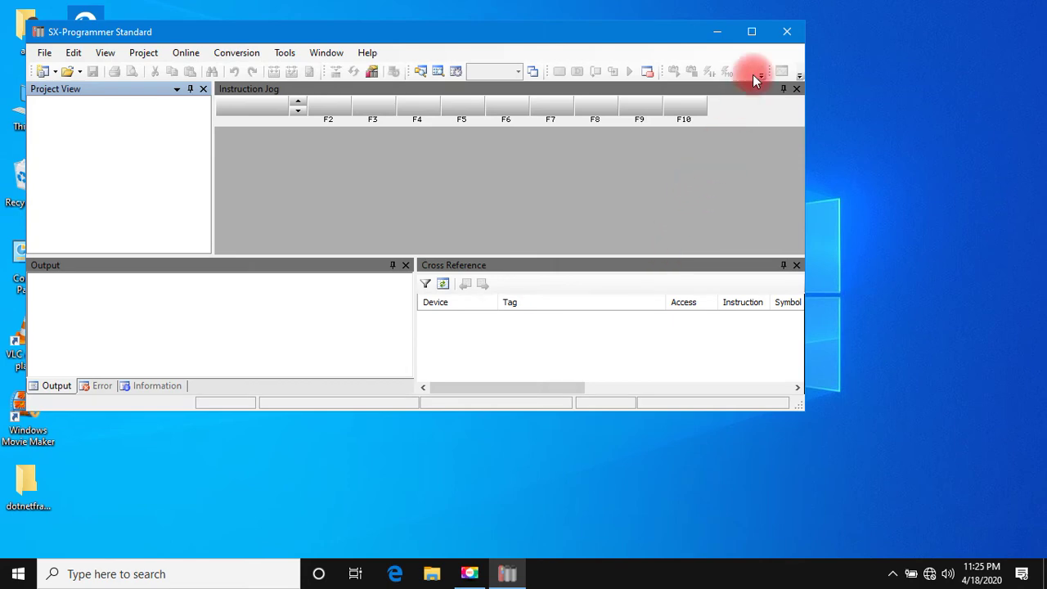
left_click(752, 33)
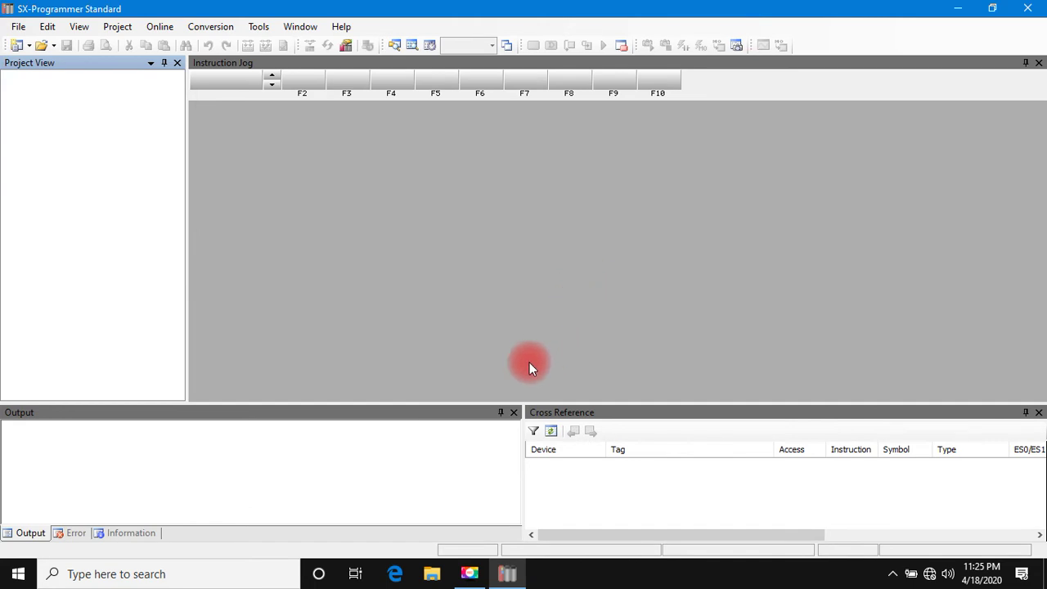
- Create a new project for the SPH3000 model NP1PU2-256E and open its system definition for editing
left_click(18, 26)
left_click(52, 45)
left_click(18, 26)
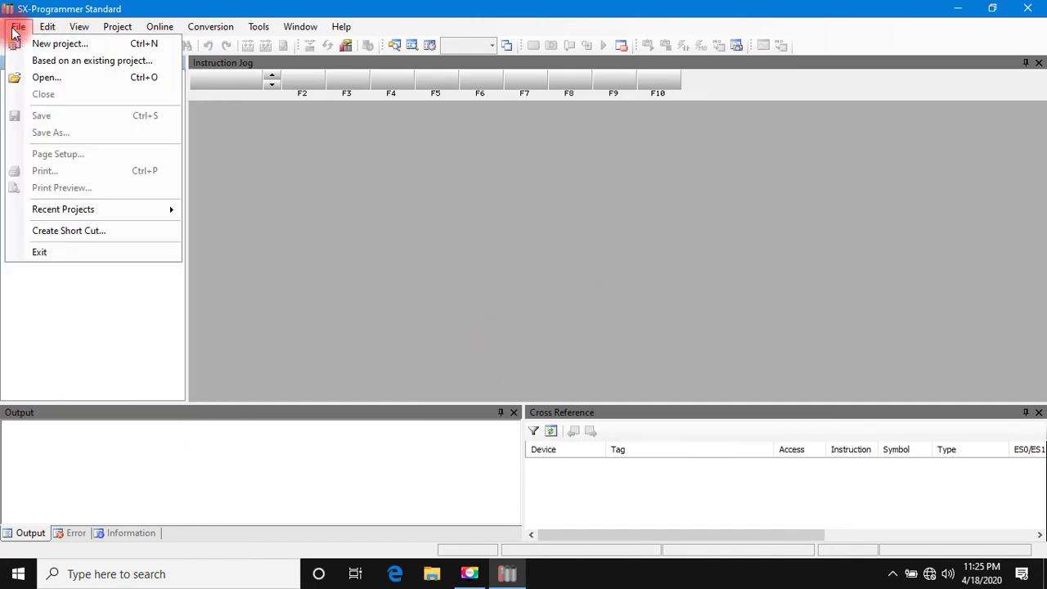
left_click(157, 45)
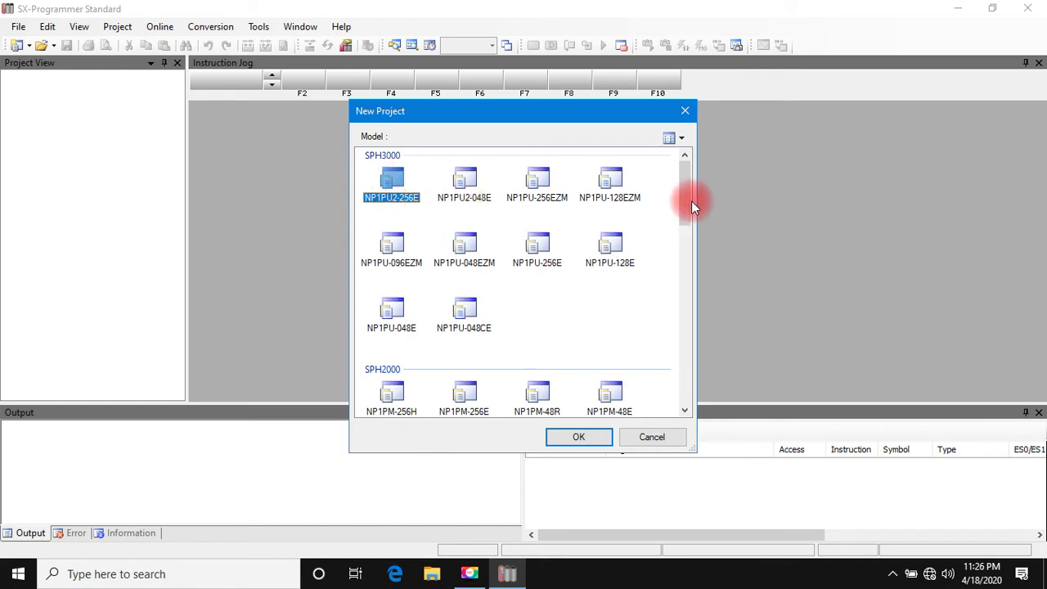
mouse_move(682, 213)
left_mouse_down()
mouse_move(675, 399)
mouse_move(679, 204)
left_mouse_up()
left_click(572, 436)
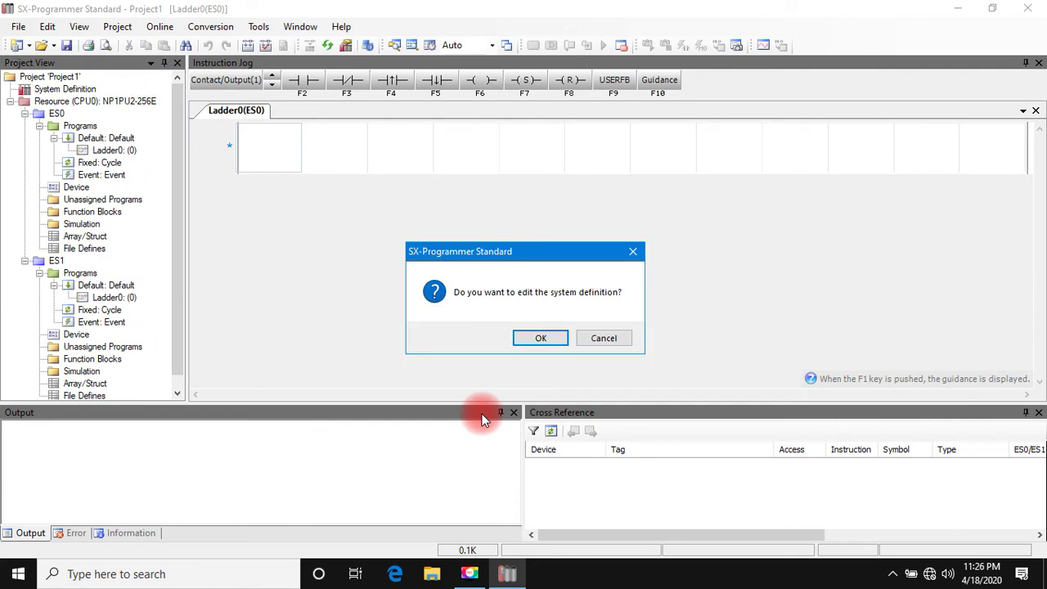
left_click(536, 338)
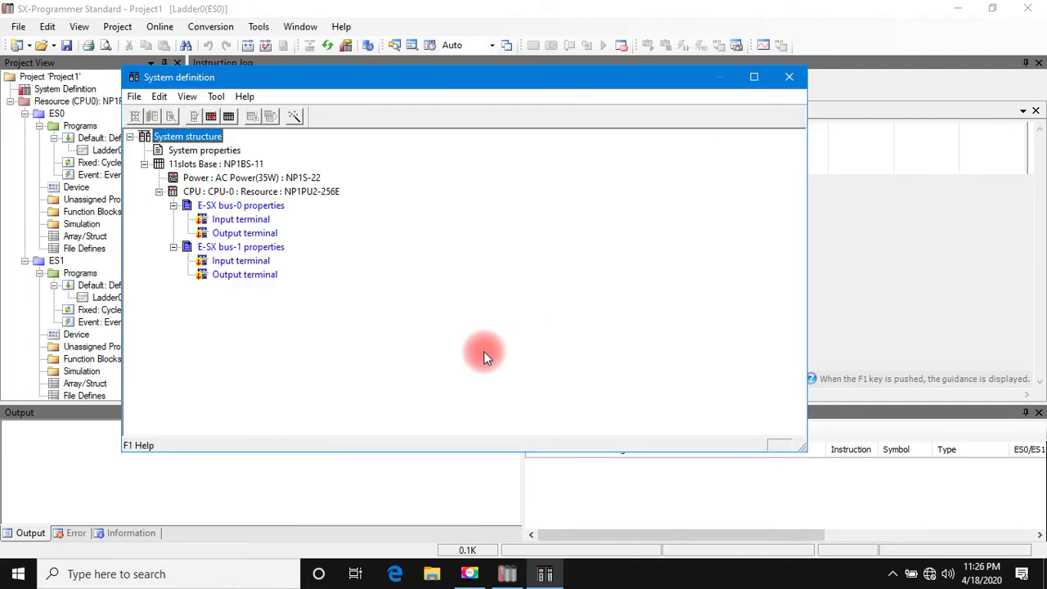
- Insert the I/O terminal module NU2X3206-W (DC Input 32points) under the E-SX bus-0 input terminal as station 1
left_click(251, 220)
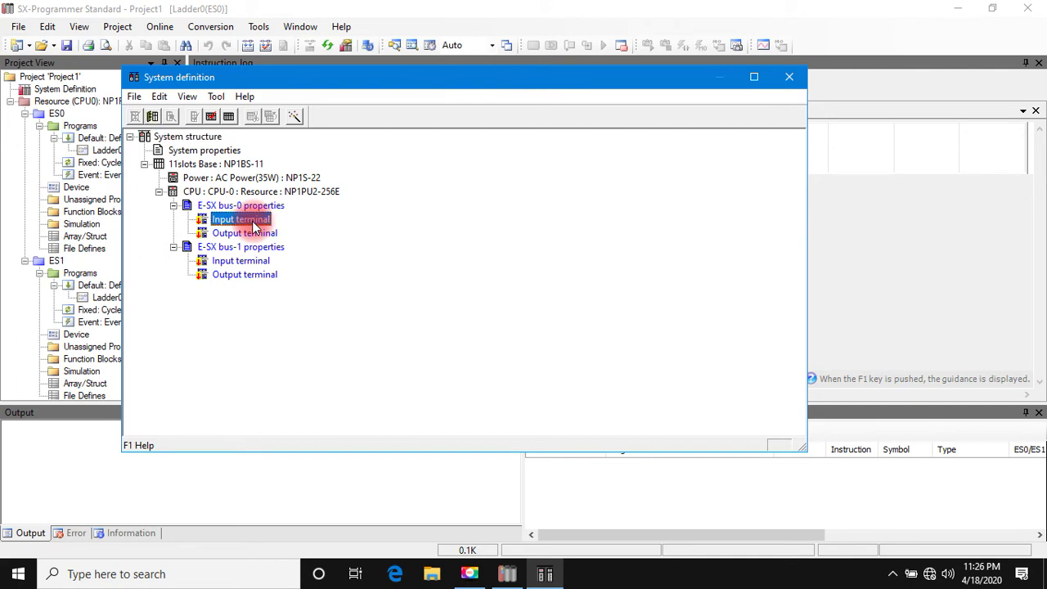
right_click(252, 221)
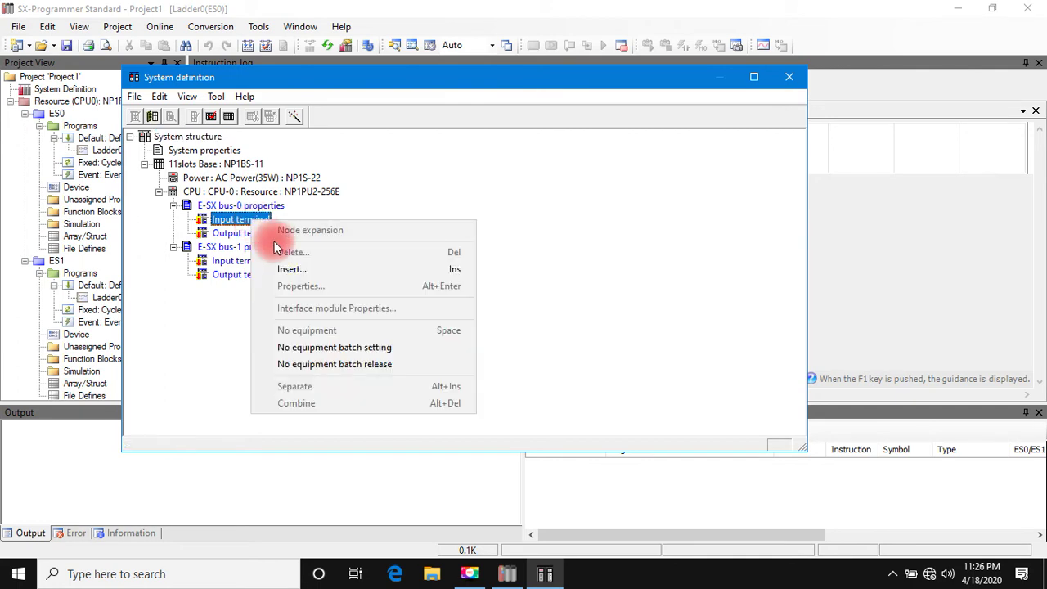
left_click(409, 271)
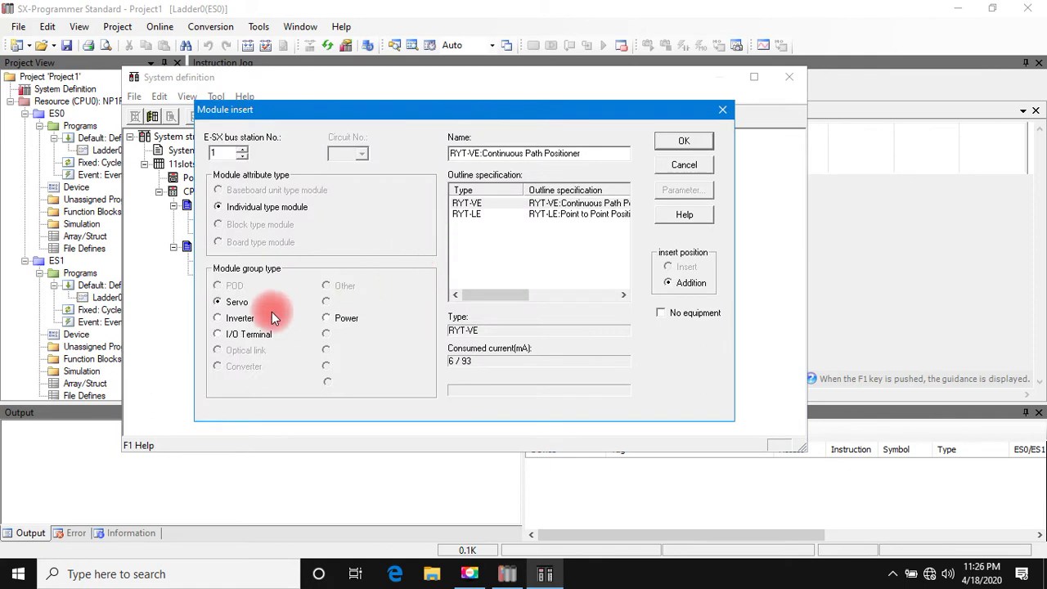
left_click(238, 334)
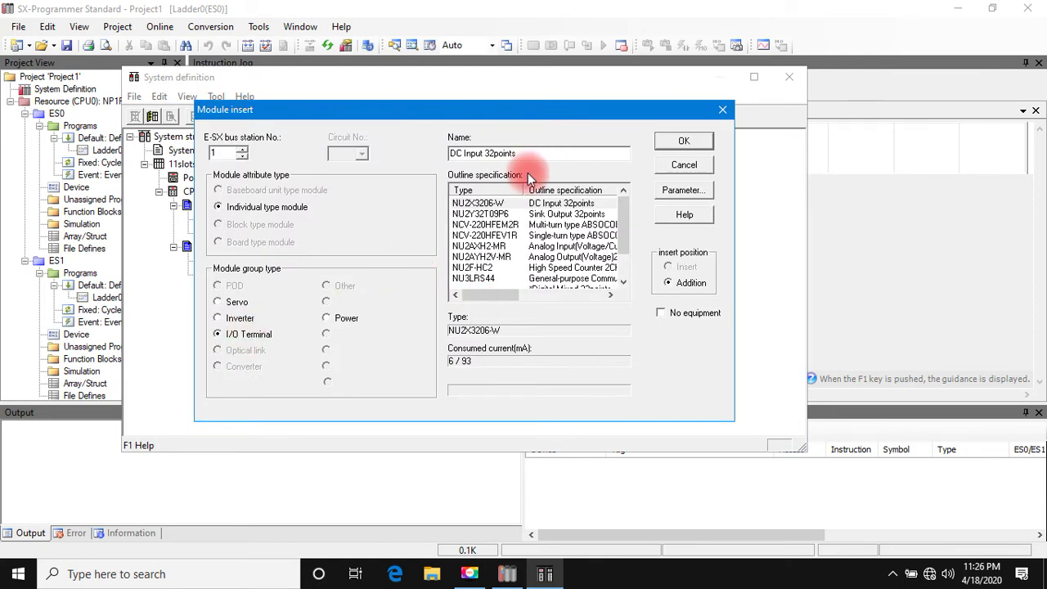
left_click(523, 203)
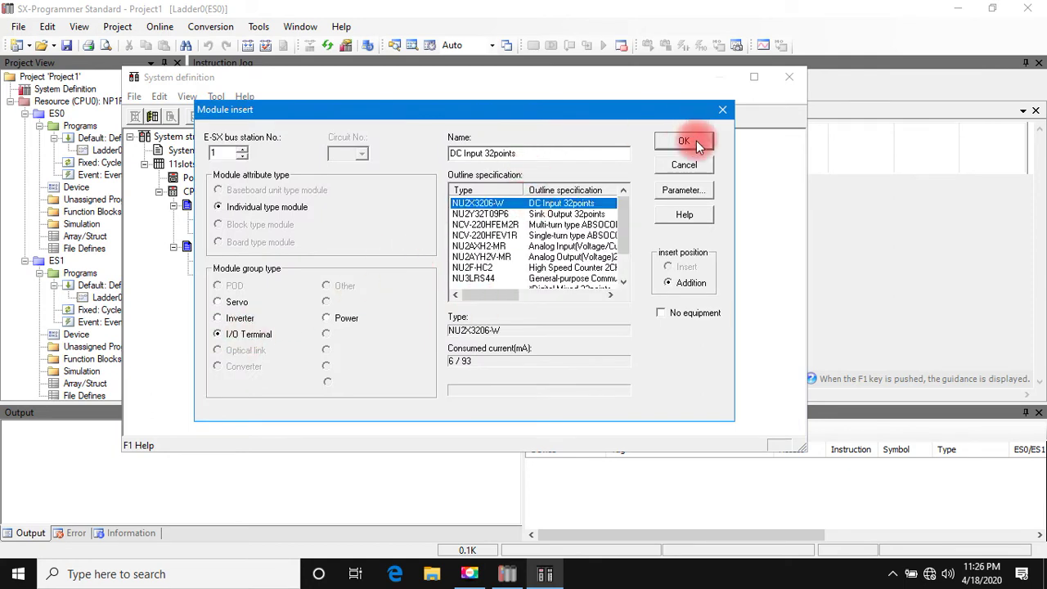
left_click(684, 141)
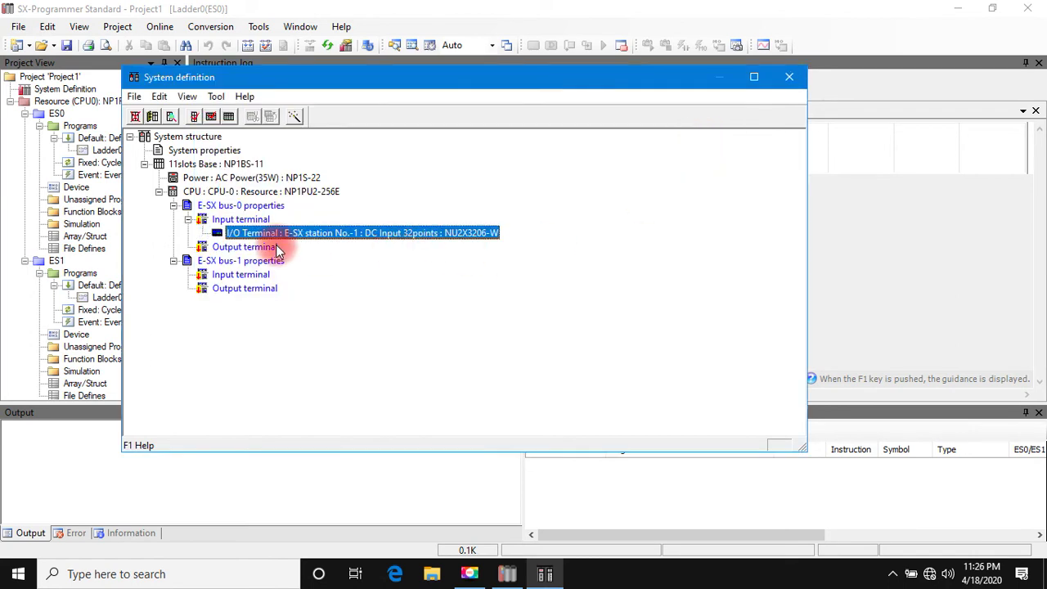
- Insert the I/O terminal module NU2Y32T09P6 (Sink Output 32points) under the E-SX bus-0 output terminal as station 2
left_click(274, 246)
right_click(270, 252)
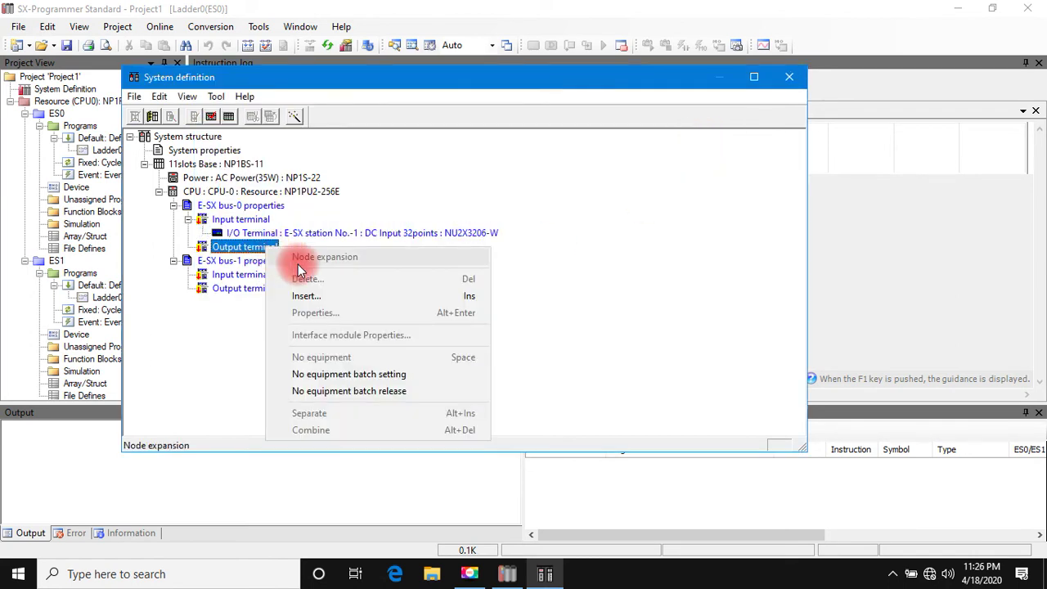
left_click(306, 297)
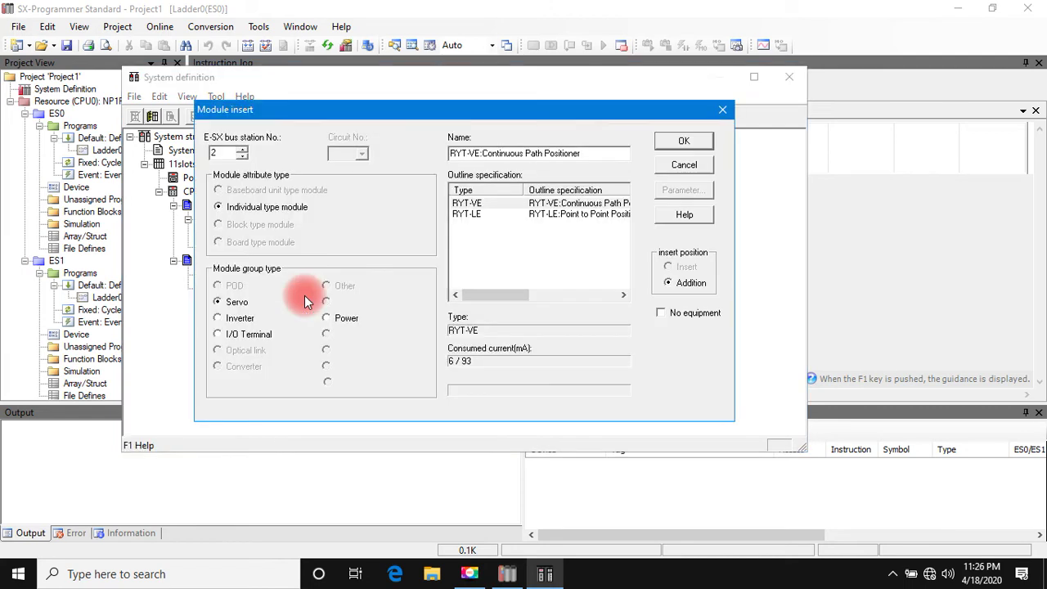
left_click(274, 327)
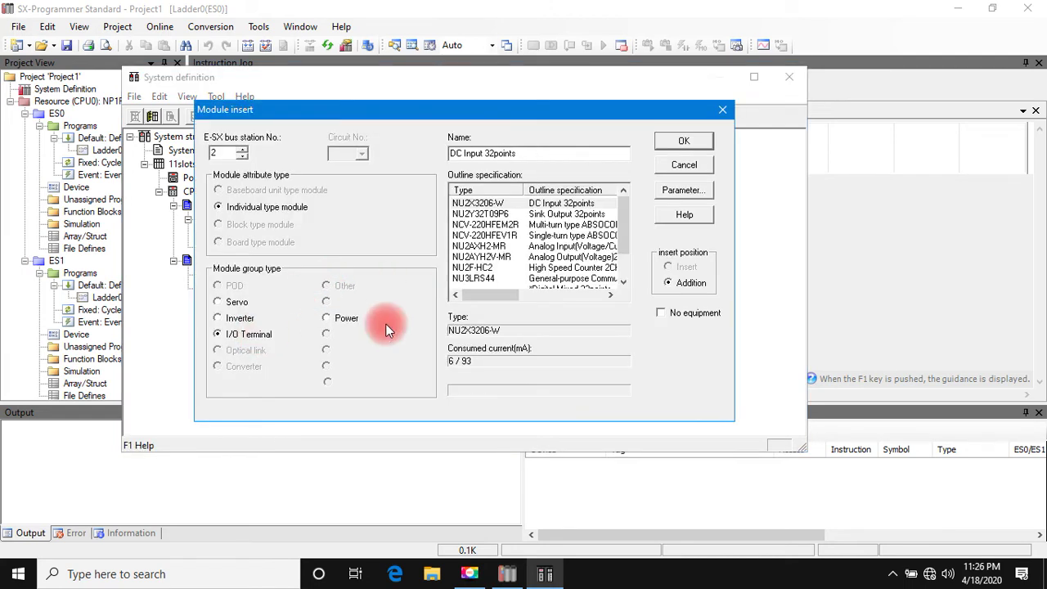
left_click(546, 213)
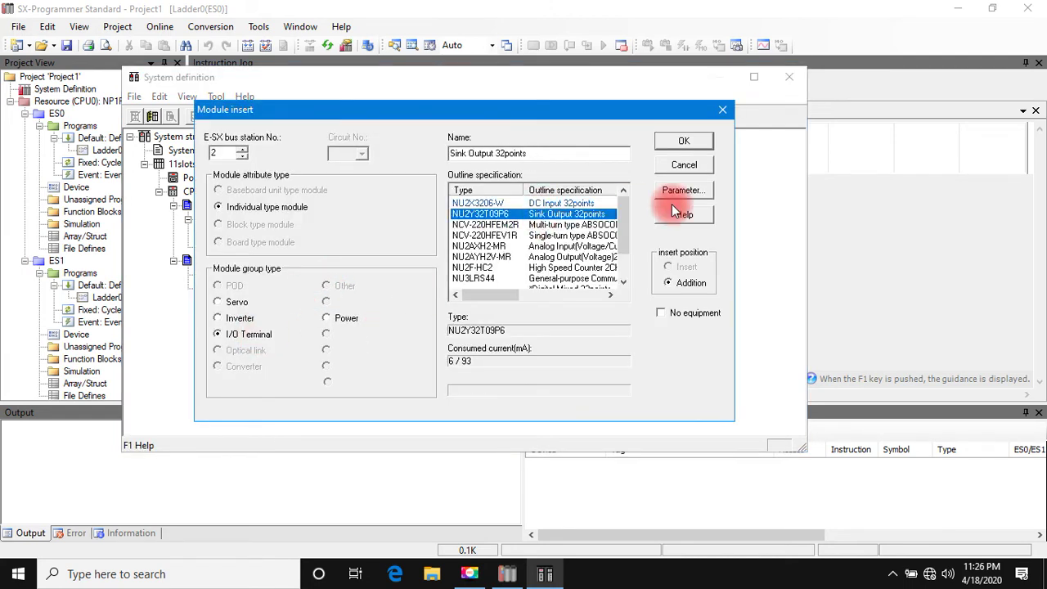
left_click(691, 138)
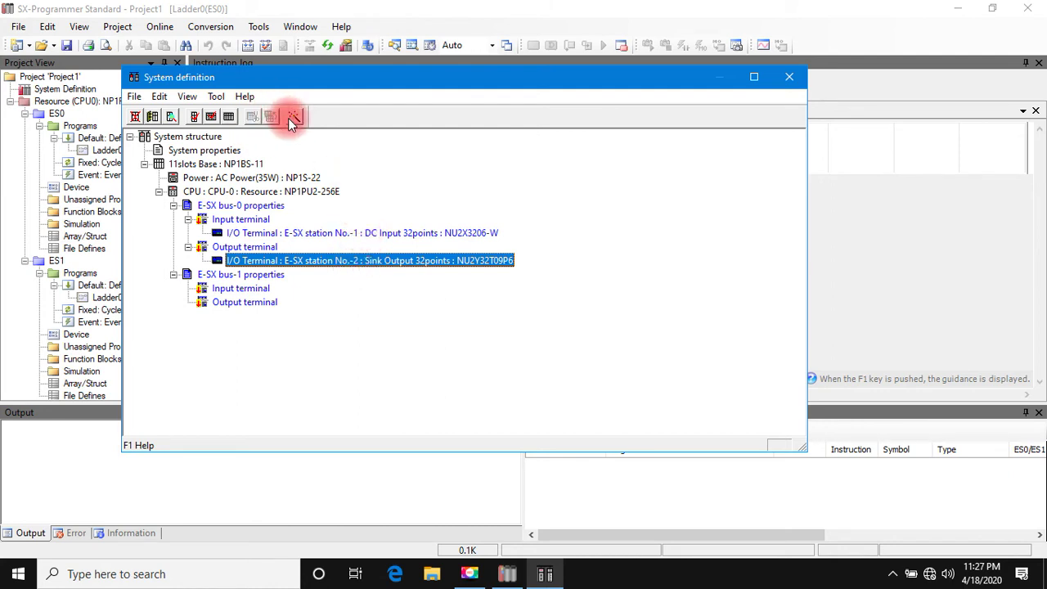
- Run the system definition check and allocate the unallocated E-SX bus-0 modules to the default task
left_click(216, 98)
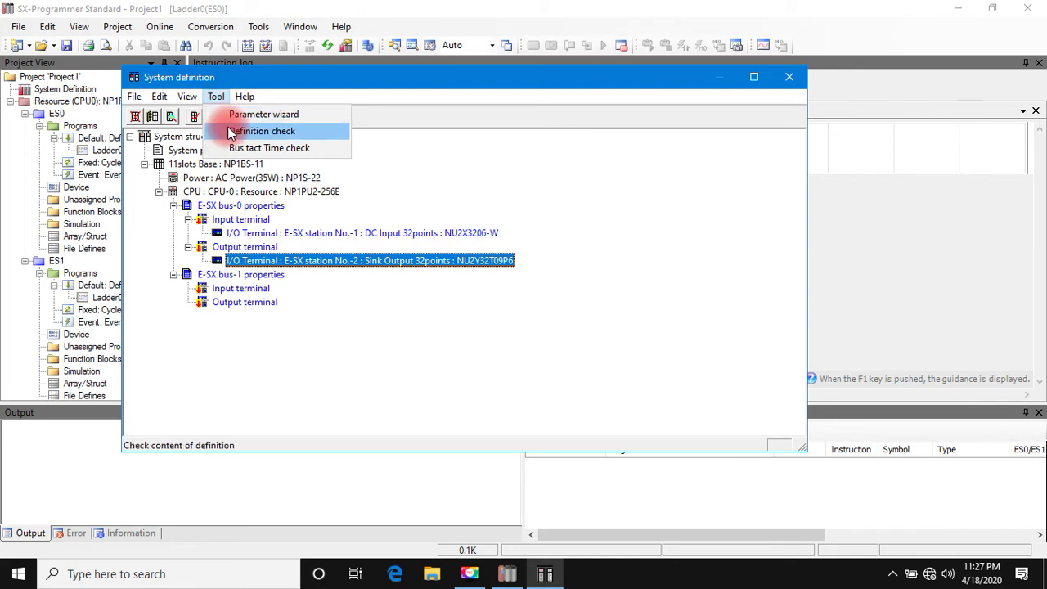
left_click(229, 132)
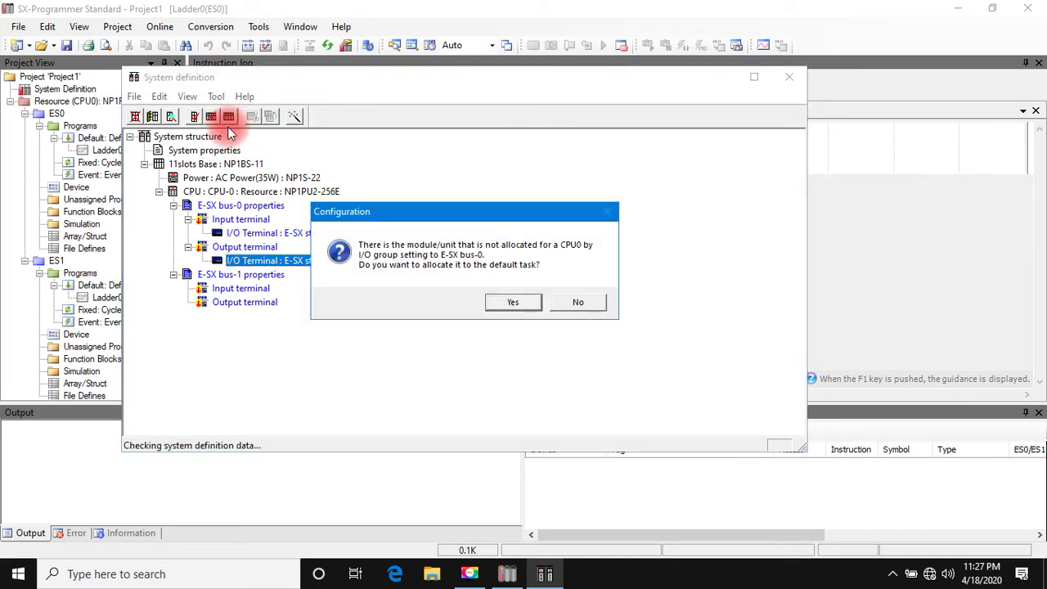
left_click(492, 302)
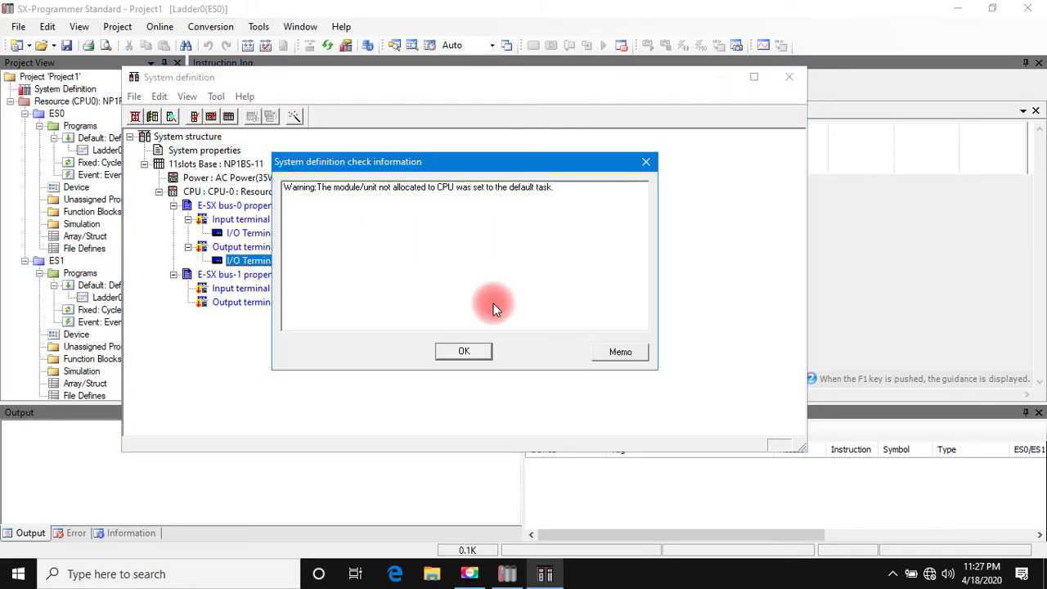
left_click(462, 347)
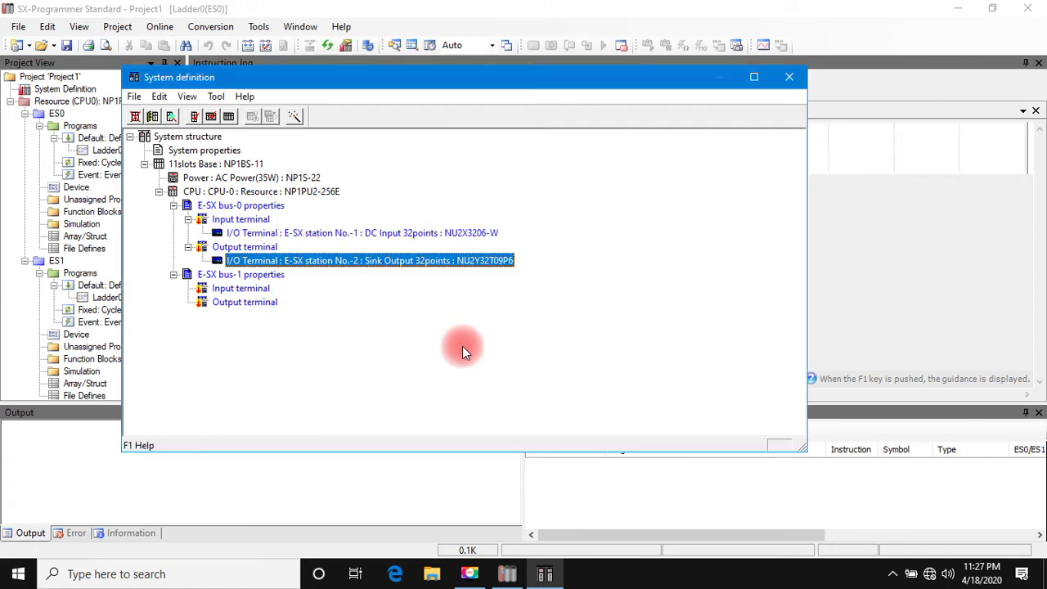
- Review the ES0 and ES1 running definitions and the E-SX bus-0 I/O group setting in the CPU parameters, accept them, and close the system definition
left_click(296, 116)
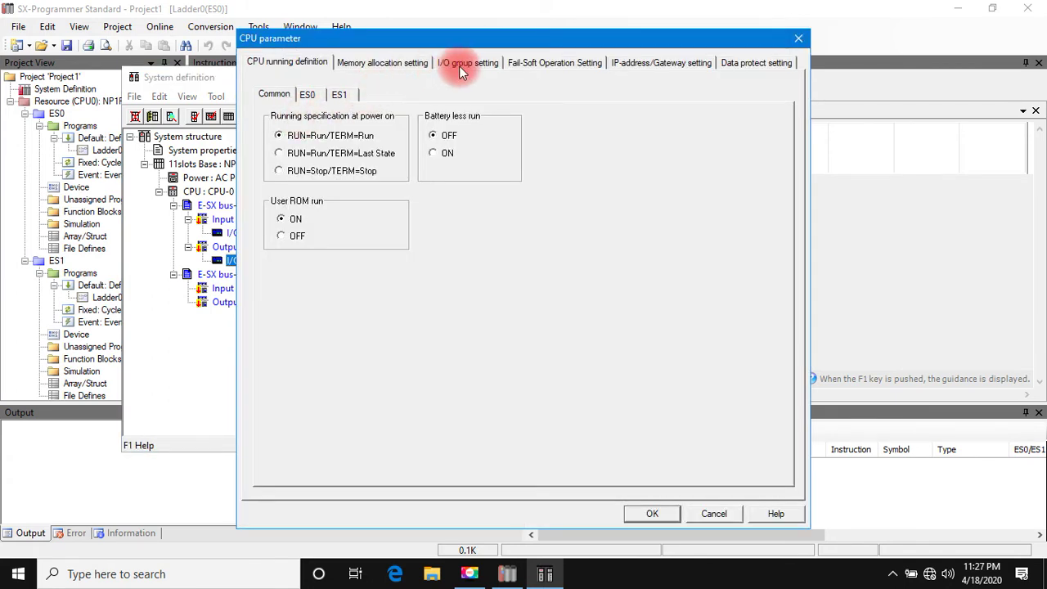
left_click(307, 95)
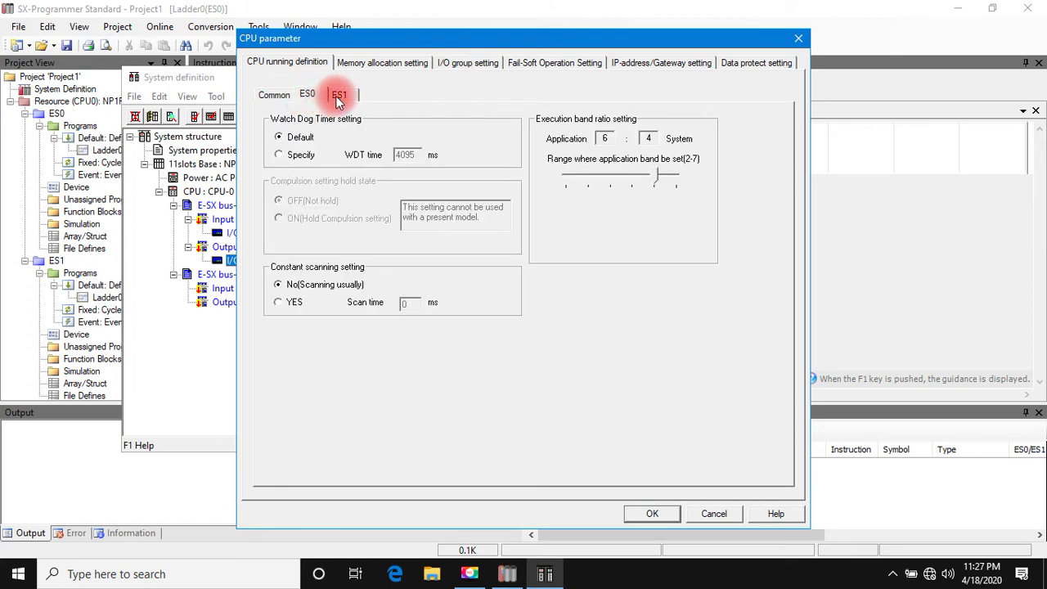
left_click(340, 96)
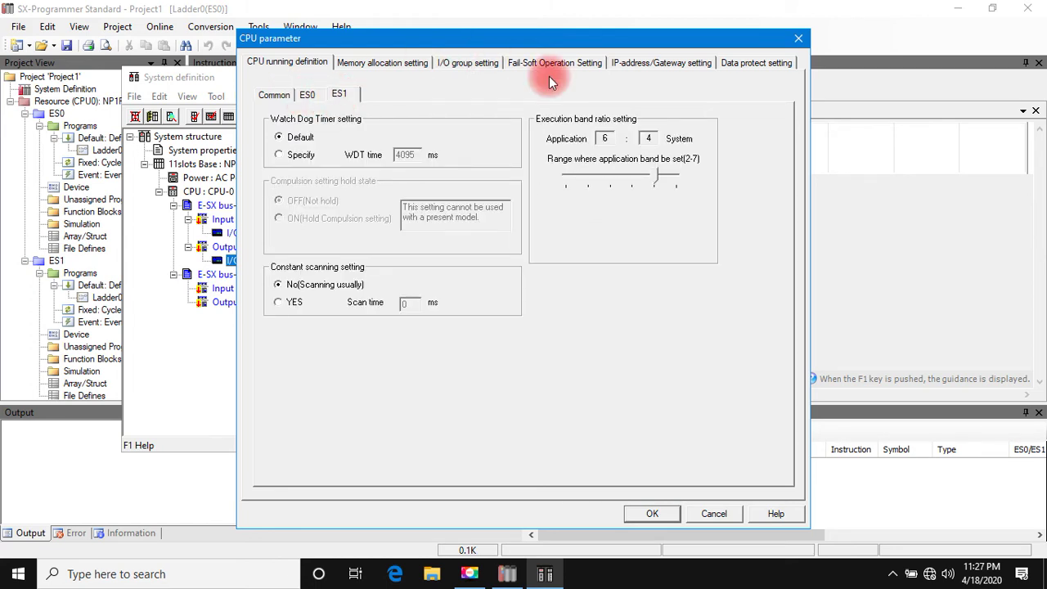
left_click(483, 63)
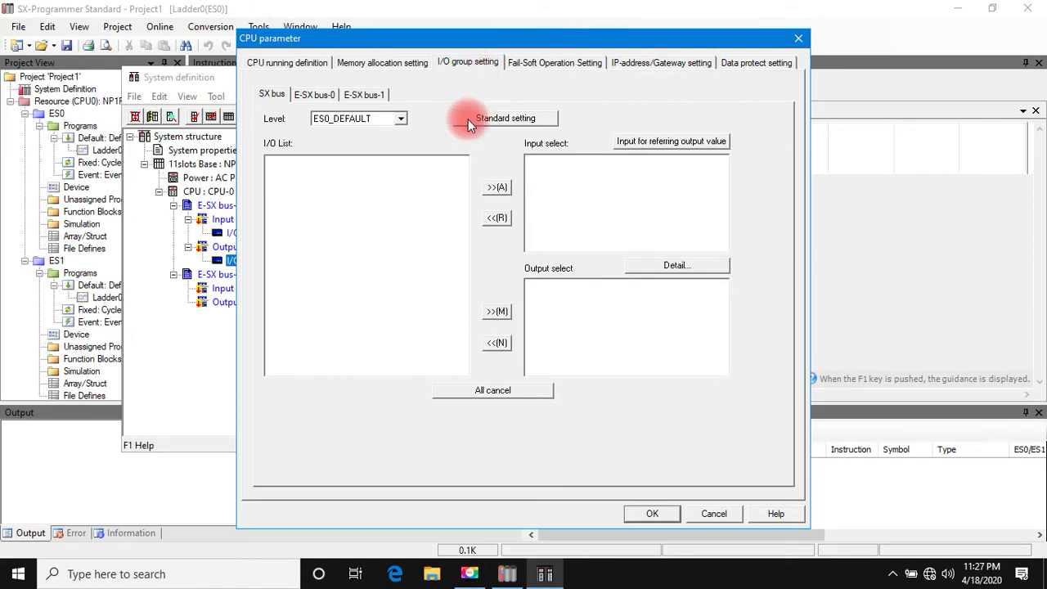
left_click(322, 97)
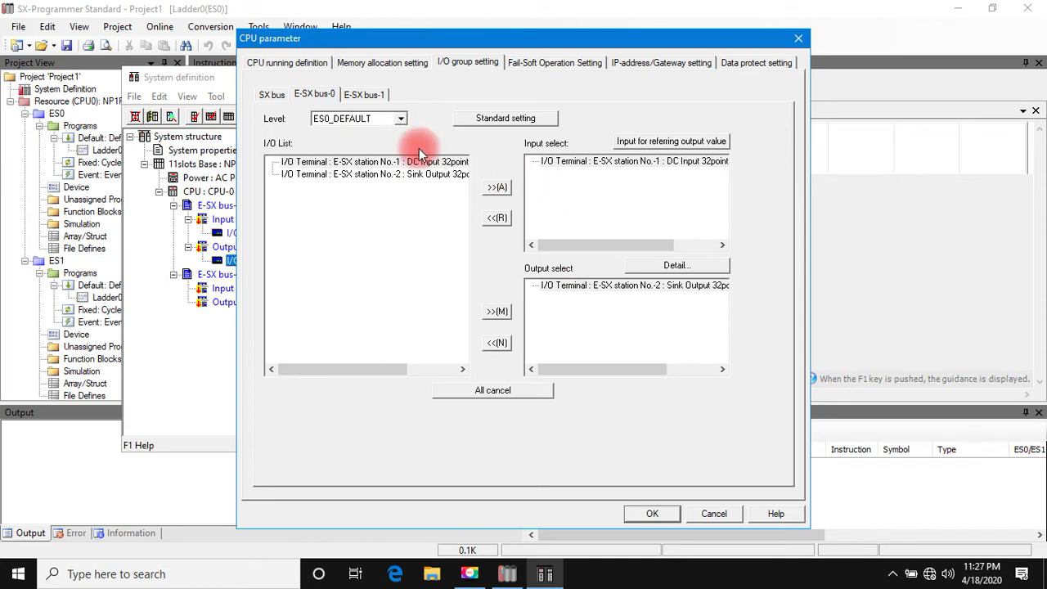
left_click(657, 514)
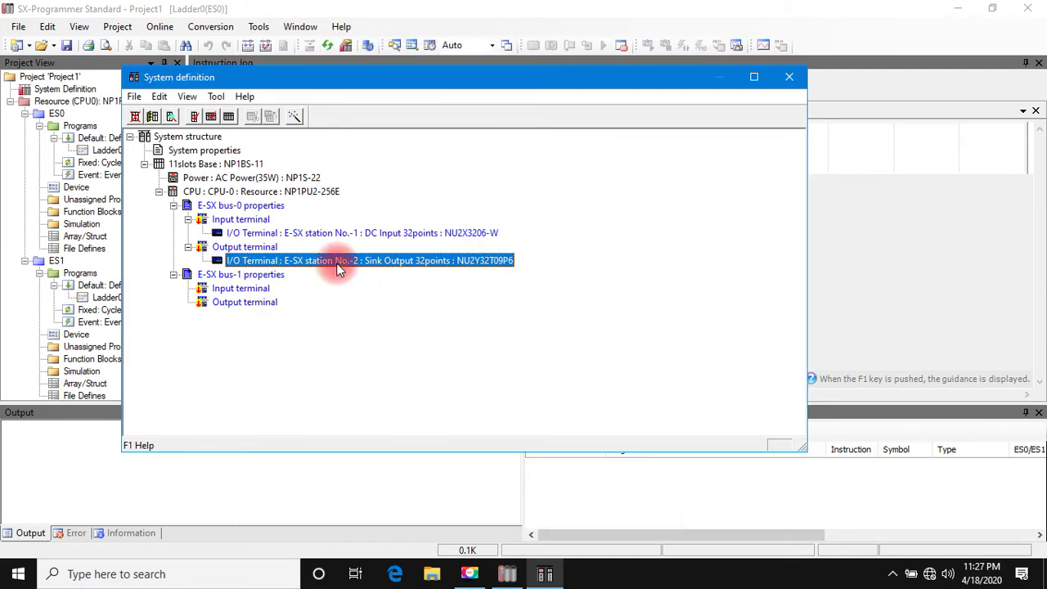
left_click(136, 97)
left_click(141, 112)
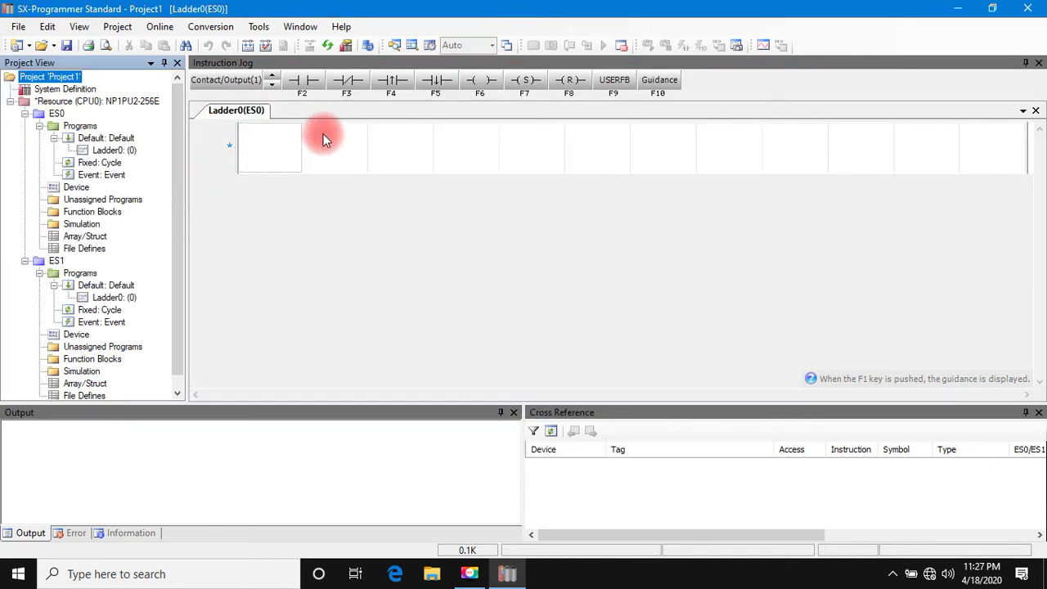
left_click(290, 144)
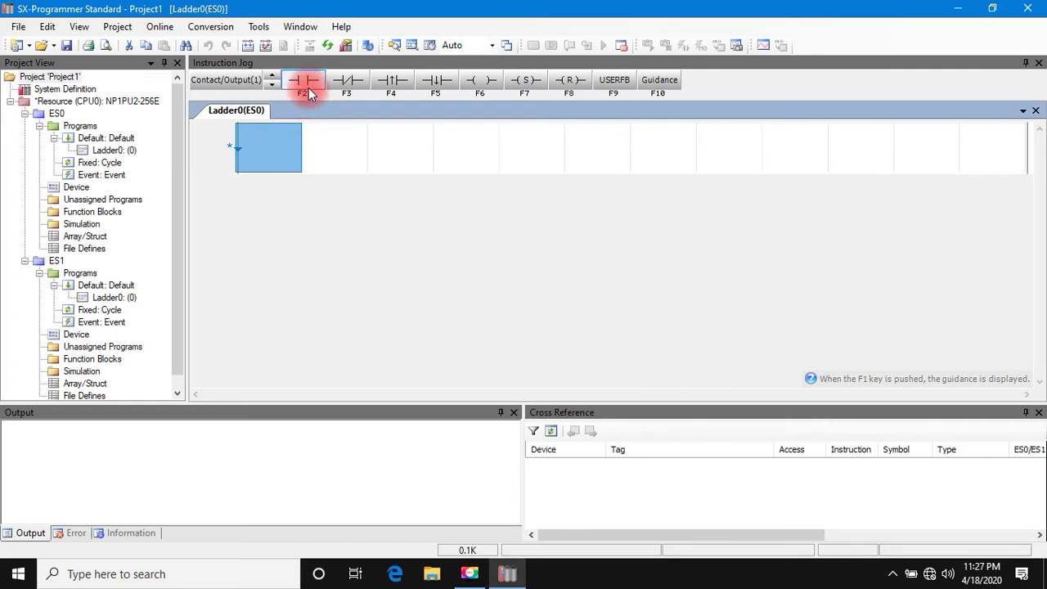
left_click(308, 88)
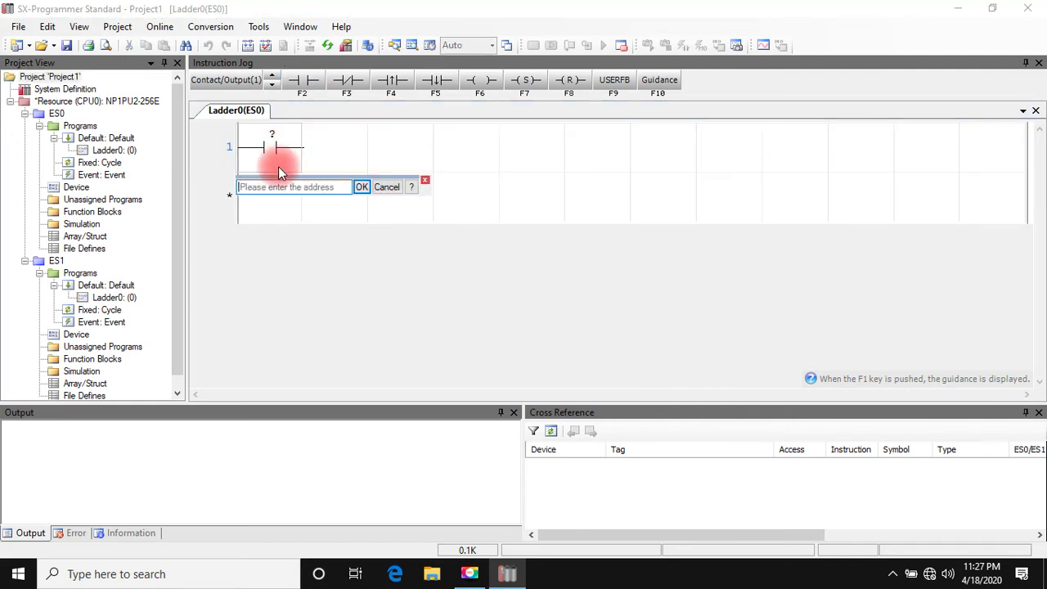
left_click(278, 166)
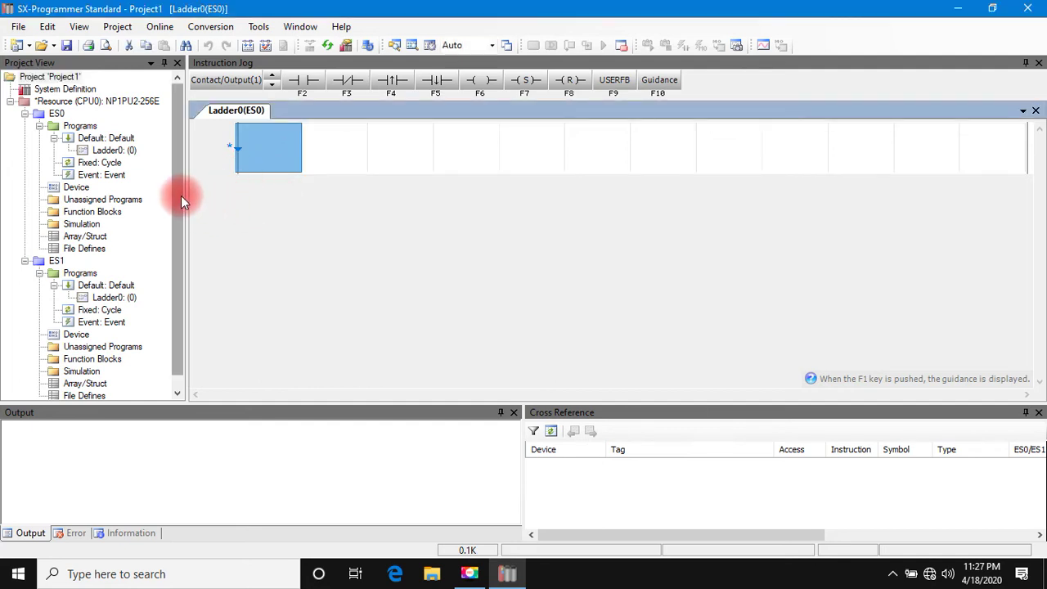
- Open the ES0 device list and look up the available EX input and EY output device addresses
left_click_drag(181, 196, 179, 208)
left_click(85, 177)
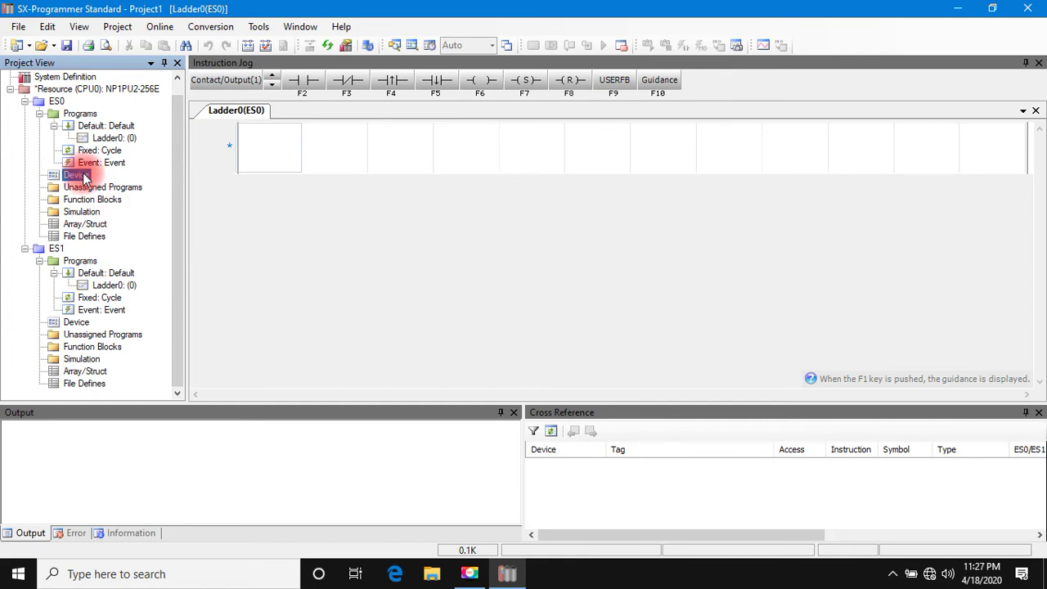
double_click(85, 177)
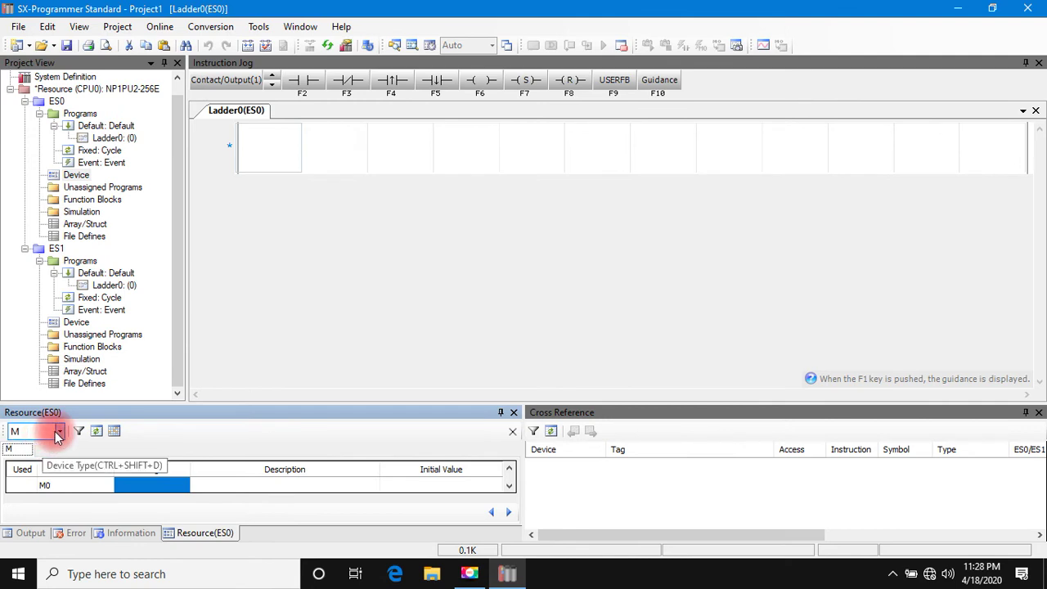
left_click(58, 431)
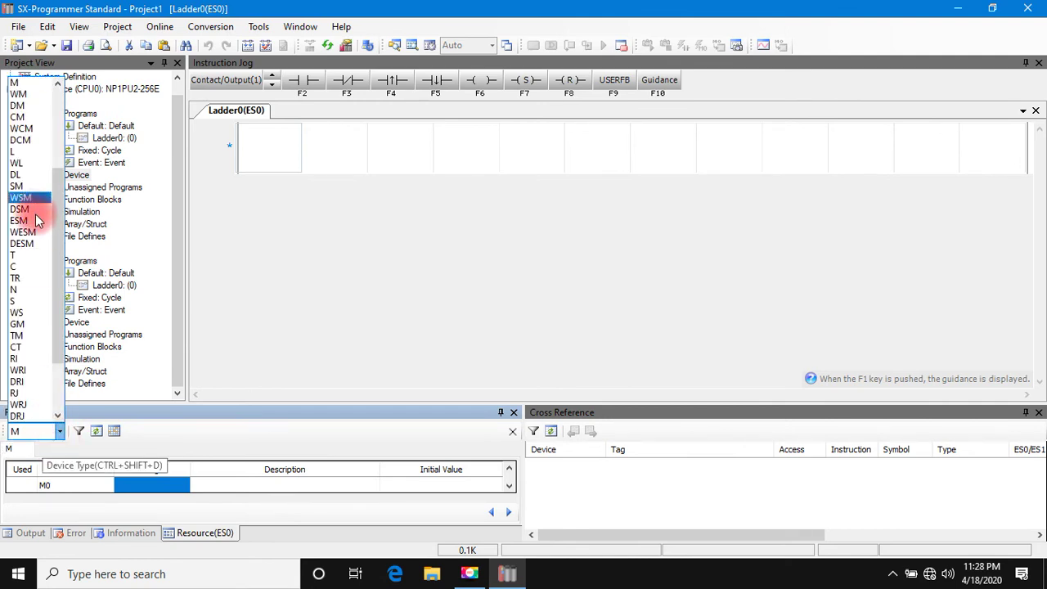
scroll(58, 235, "up", 4)
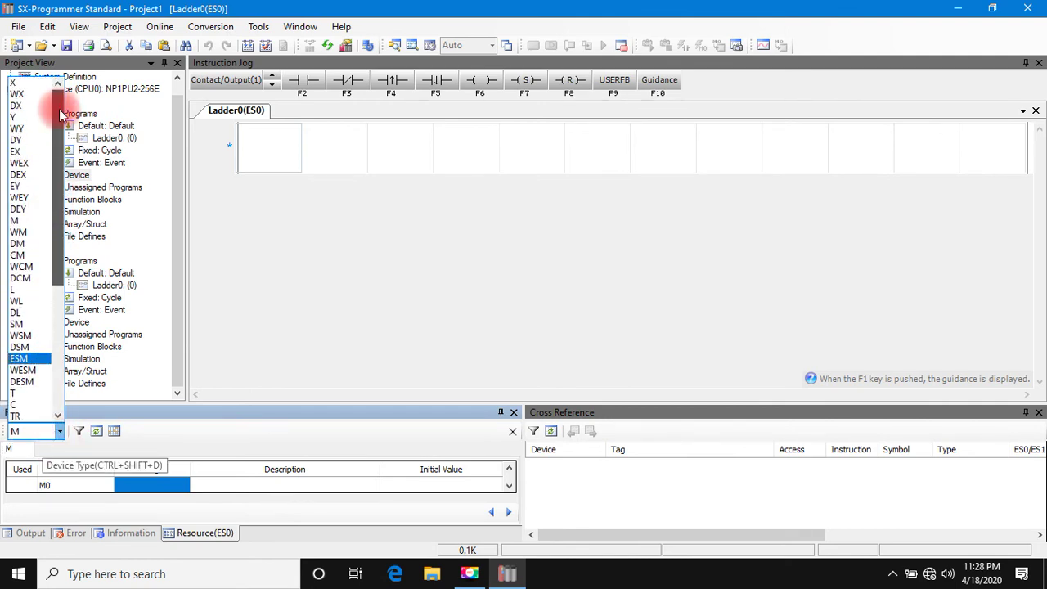
left_click(25, 151)
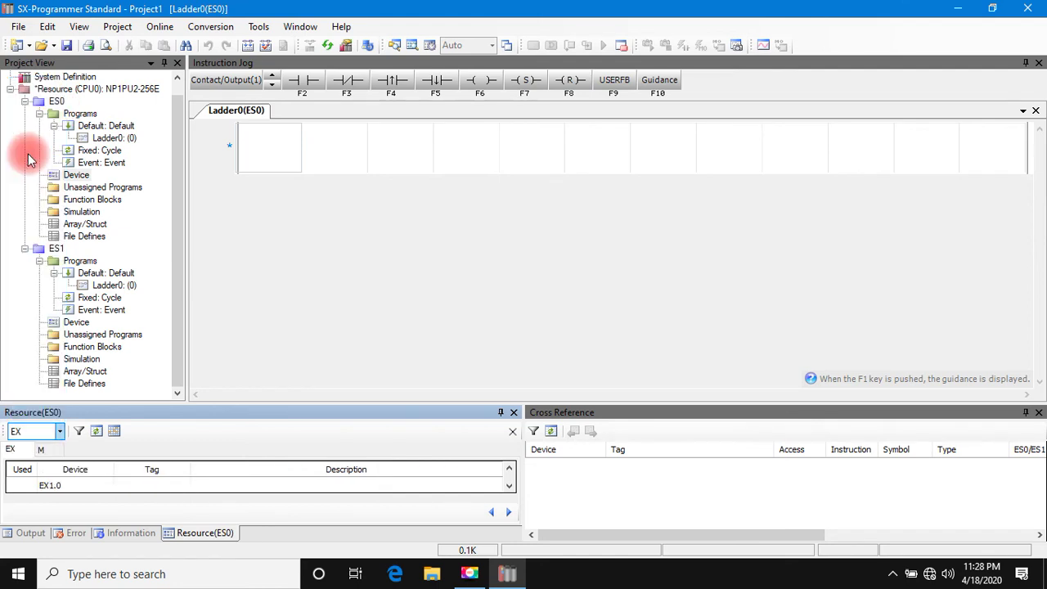
left_click(49, 485)
left_click(59, 431)
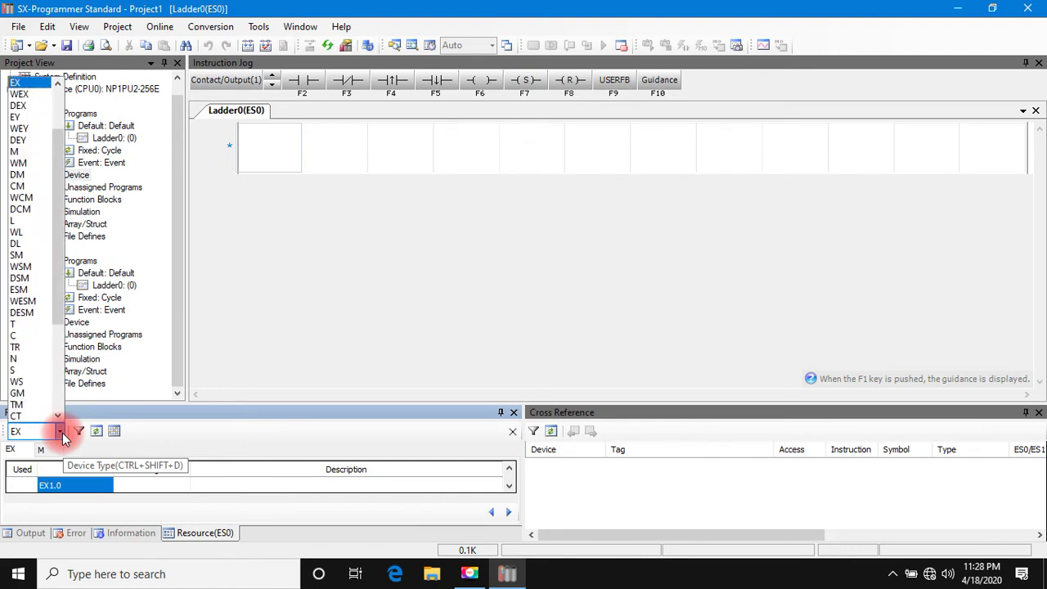
left_click(16, 117)
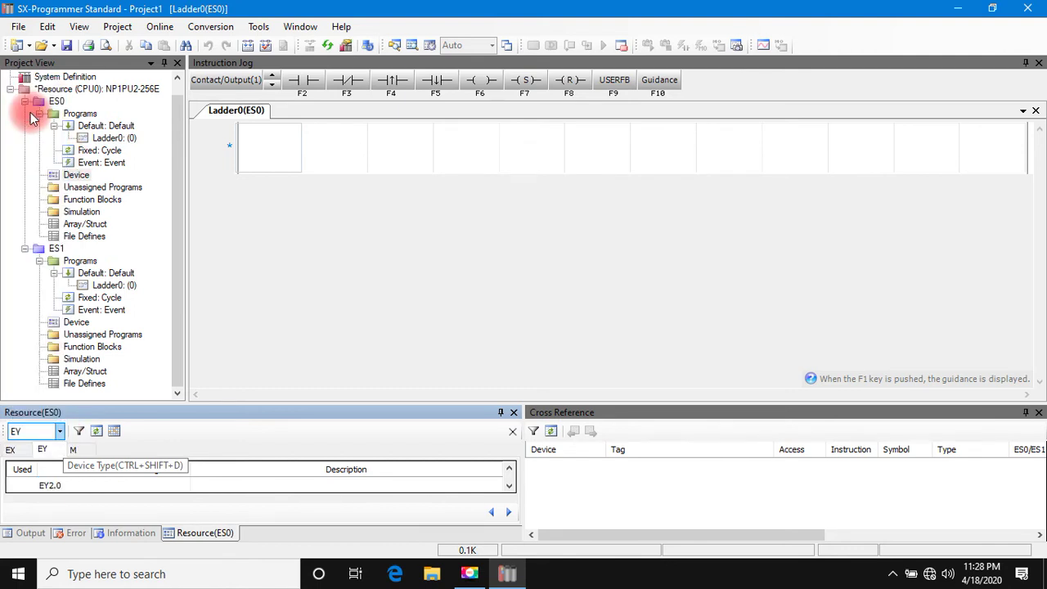
- Place a normally open contact with address EX1.0 in the first cell of the ES0 ladder, without a tag
left_click_drag(49, 486, 280, 136)
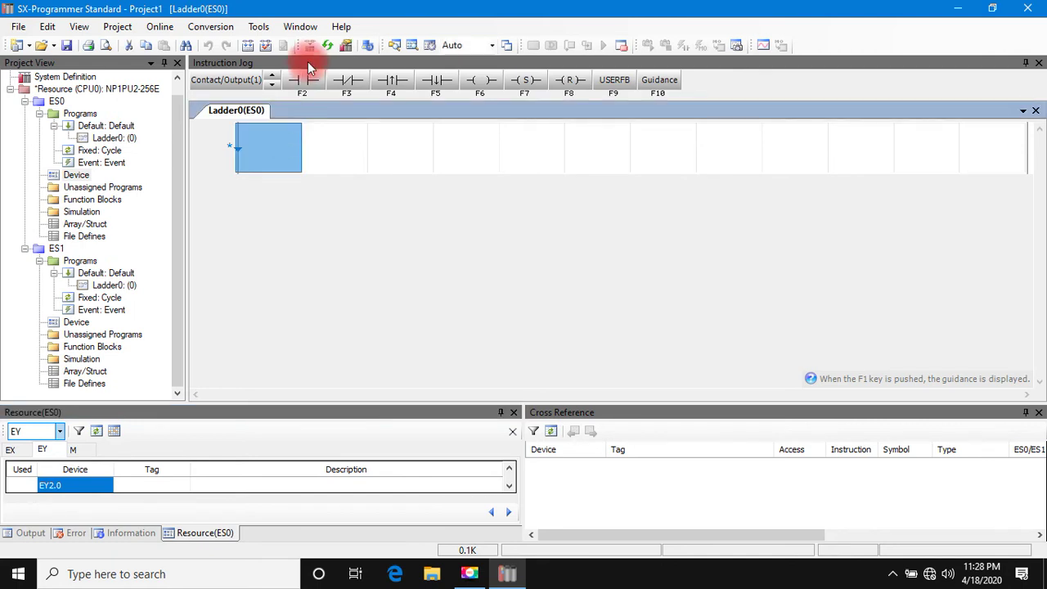
left_click(311, 82)
left_click(278, 155)
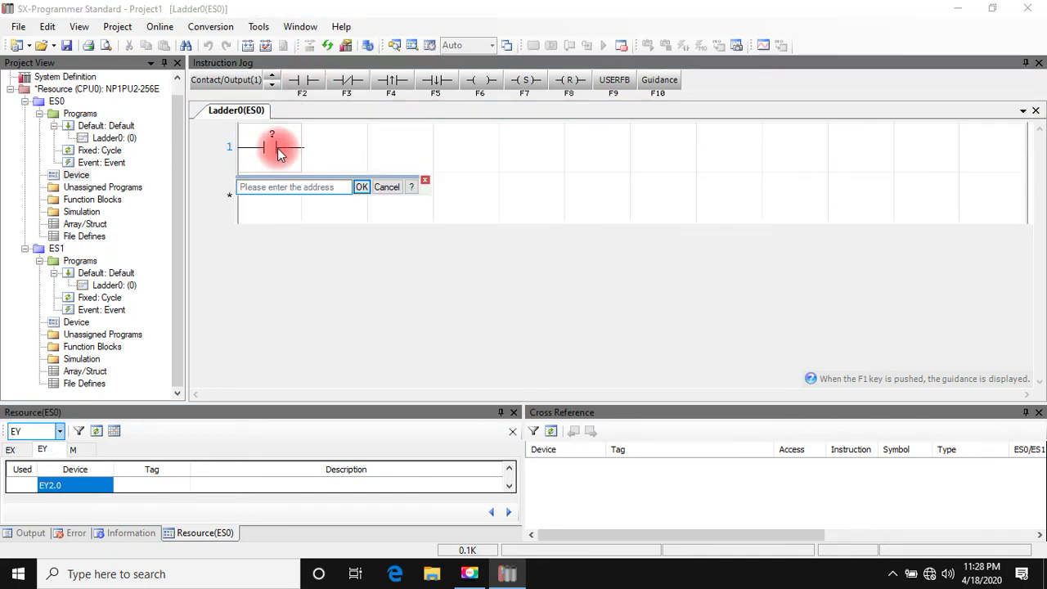
left_click(277, 147)
type("ex1.0")
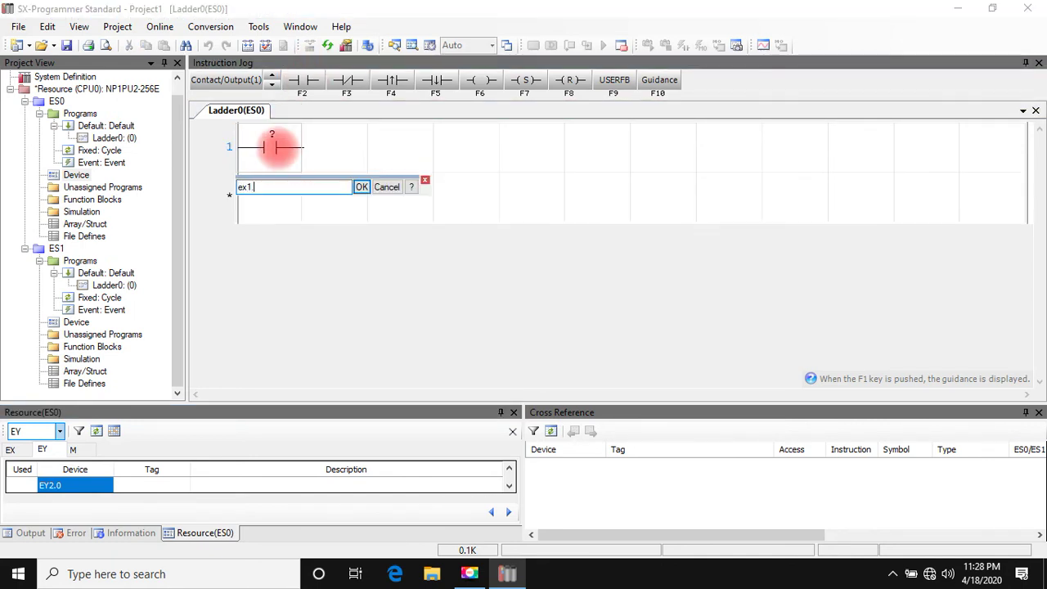
key("Return")
key("Return")
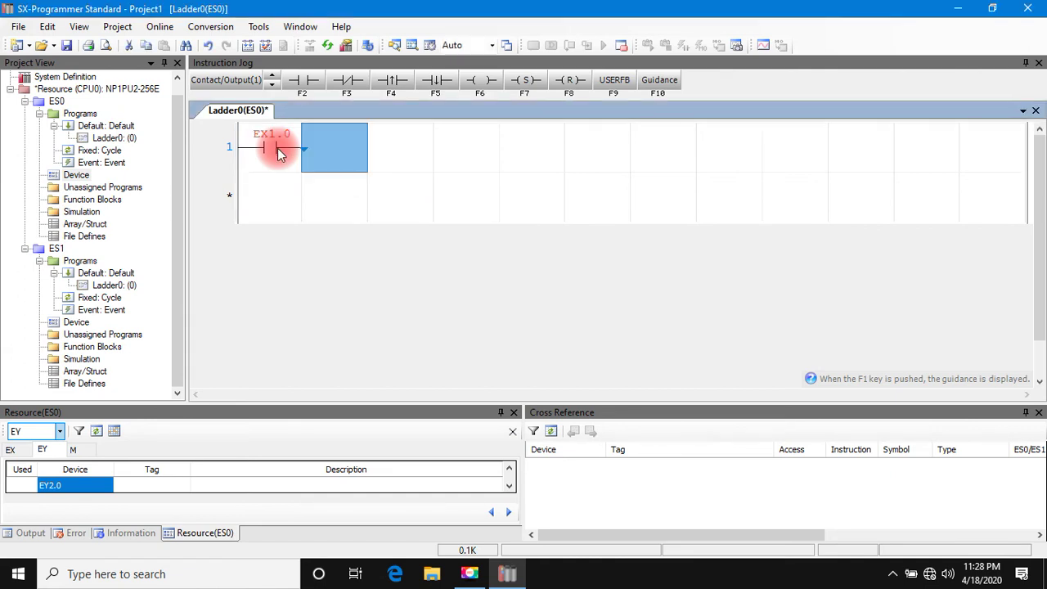
- Add an output coil with address EY2.0 at the end of rung 1, without a tag
left_click(470, 79)
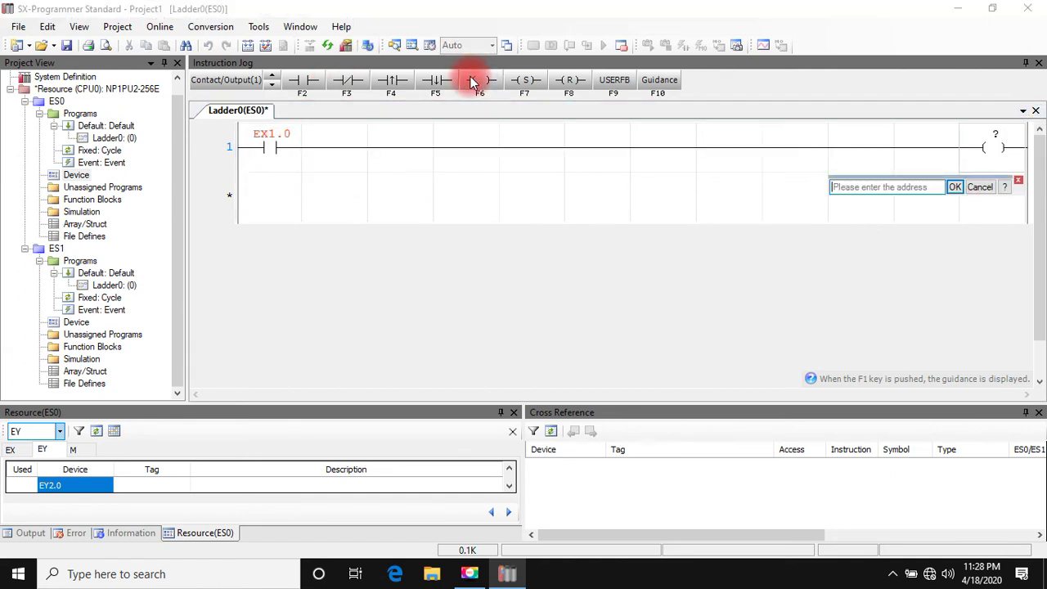
type("e")
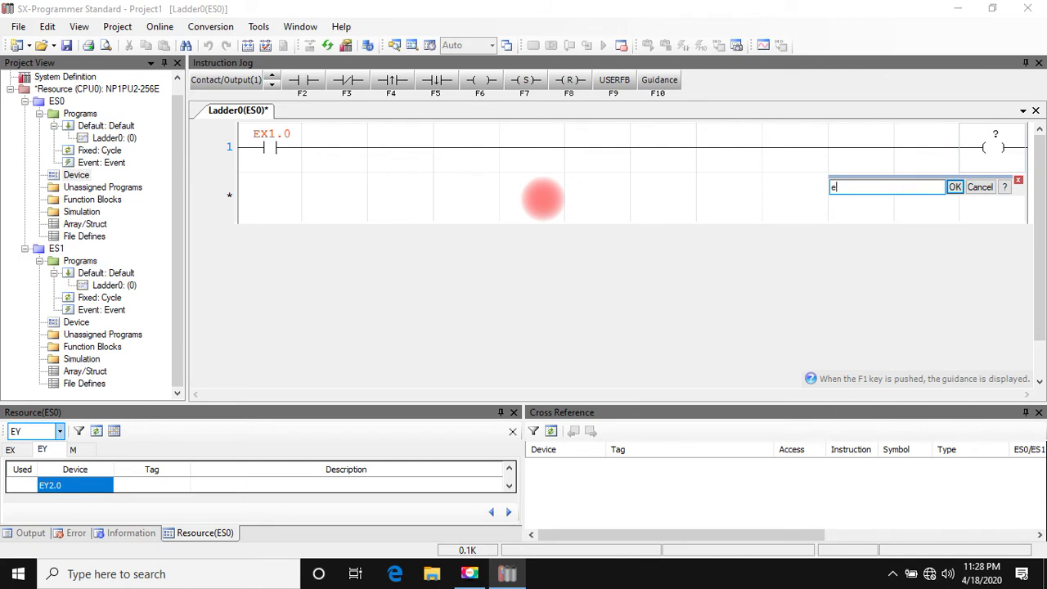
type("y2.0")
key("Return")
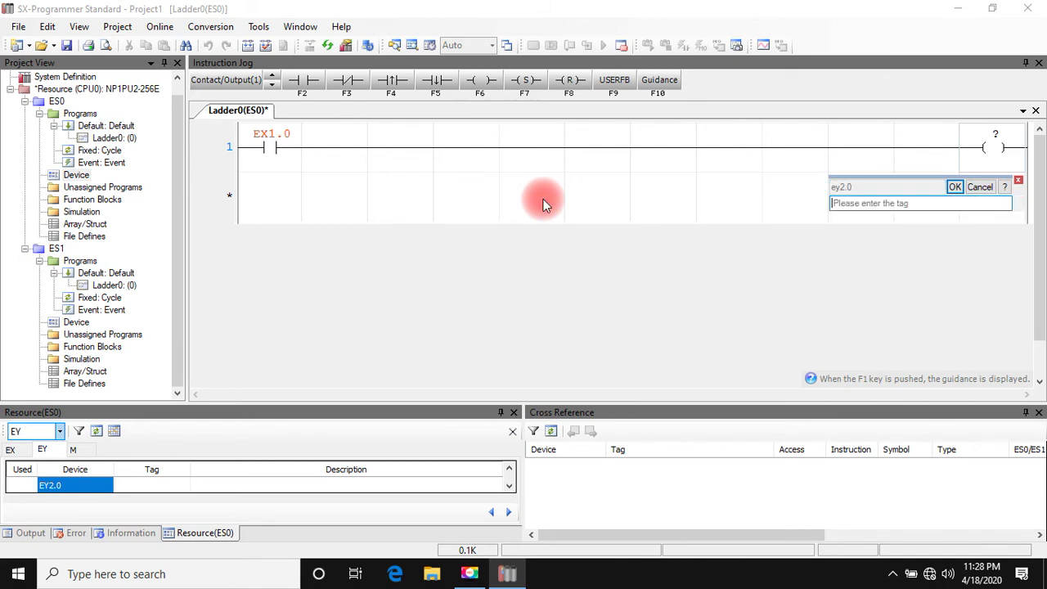
key("Return")
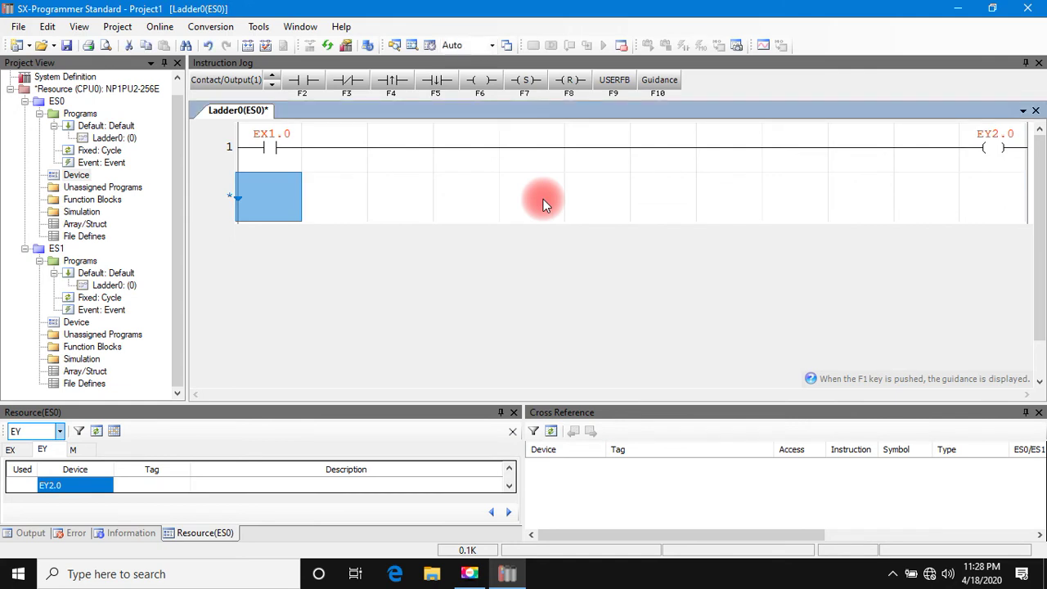
- Run the program check with coil duplication and word duplication enabled, and view the error list
left_click(265, 45)
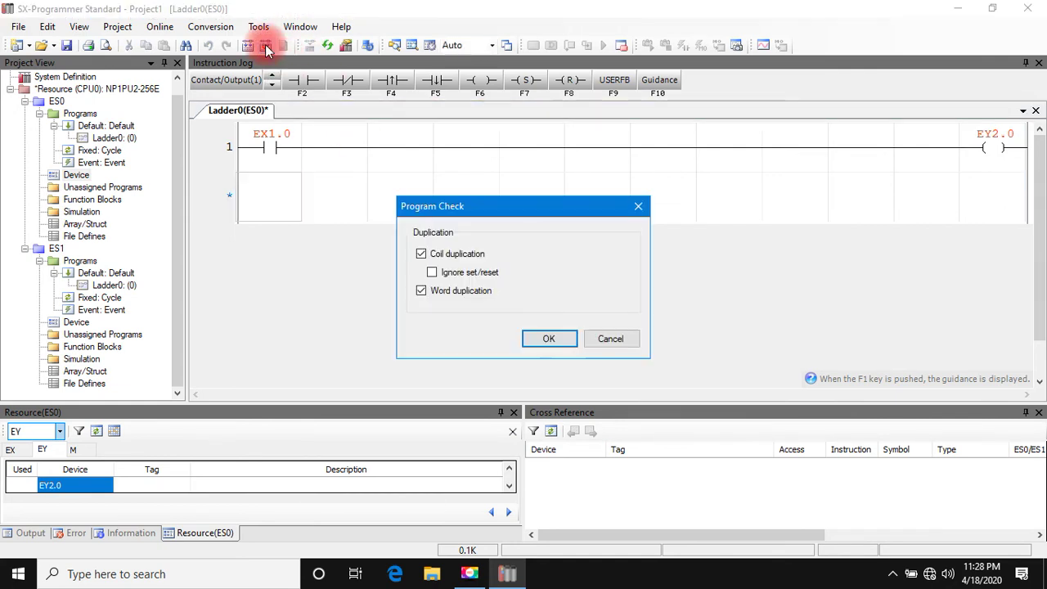
left_click(533, 338)
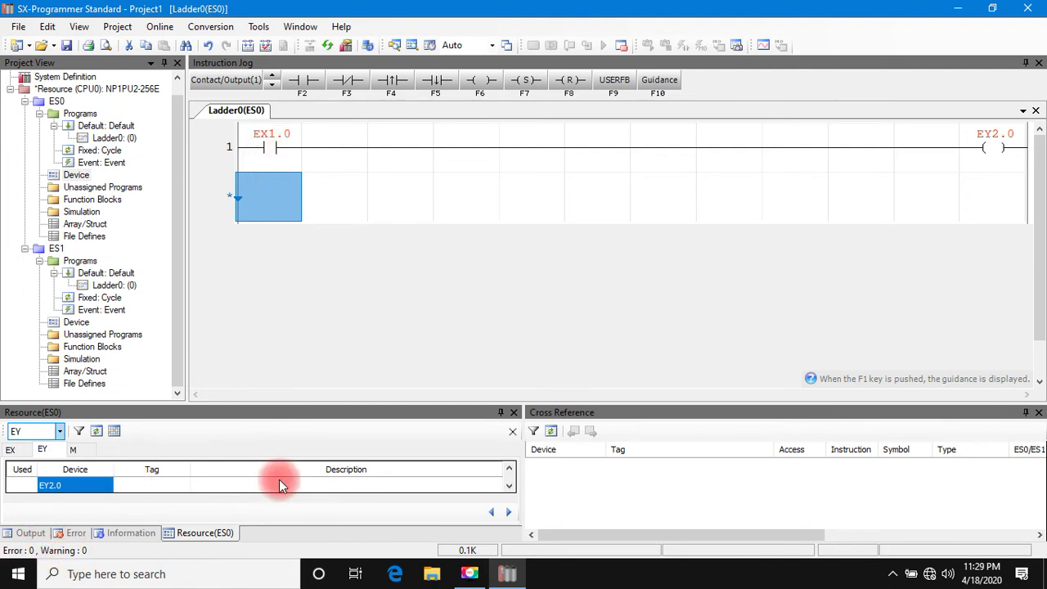
left_click(73, 532)
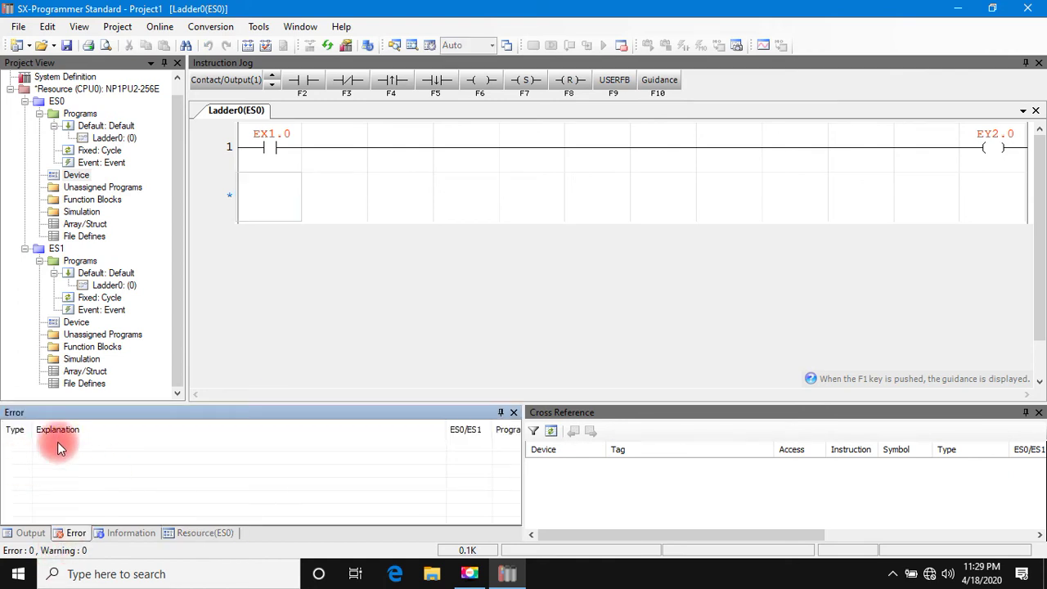